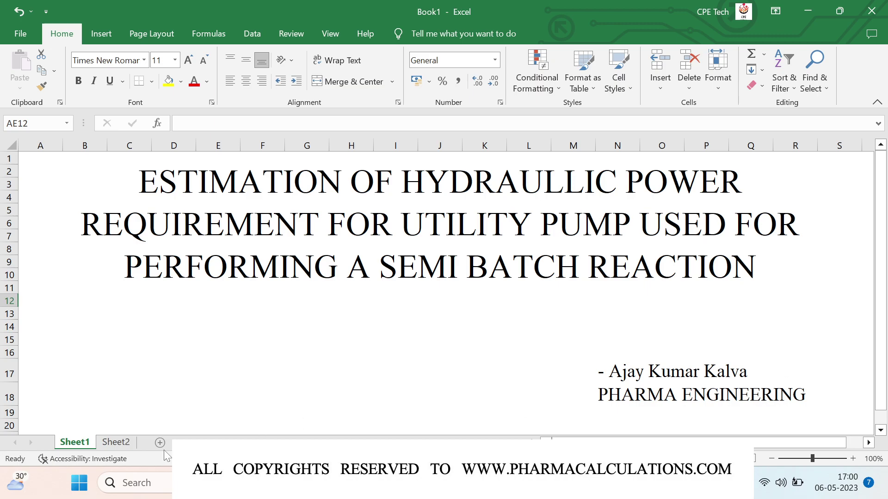
- Switch to Sheet2 with the hydraulic power case text and select a cell below it
click(116, 443)
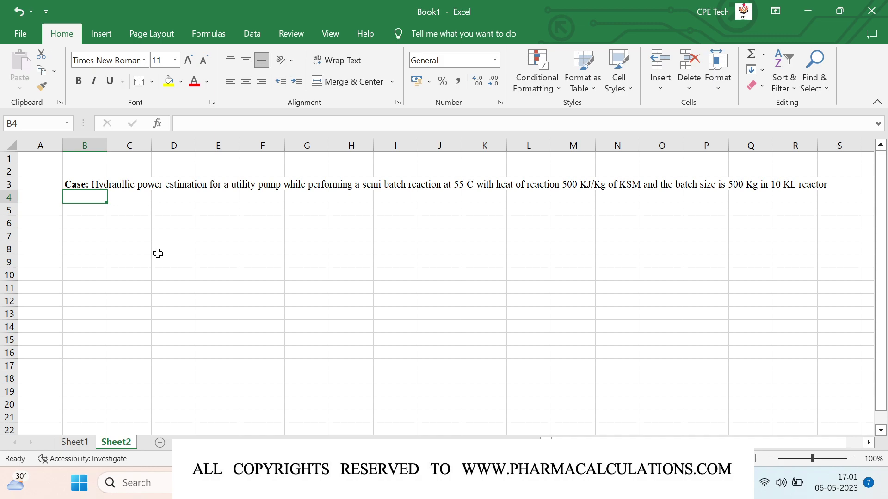
click(91, 214)
- Enter 'Cooling capacity req.', 'Utiltiy flow req.' and 'Hydraullic power req.' in B6 to B8
click(91, 224)
text(Cooling capacity req)
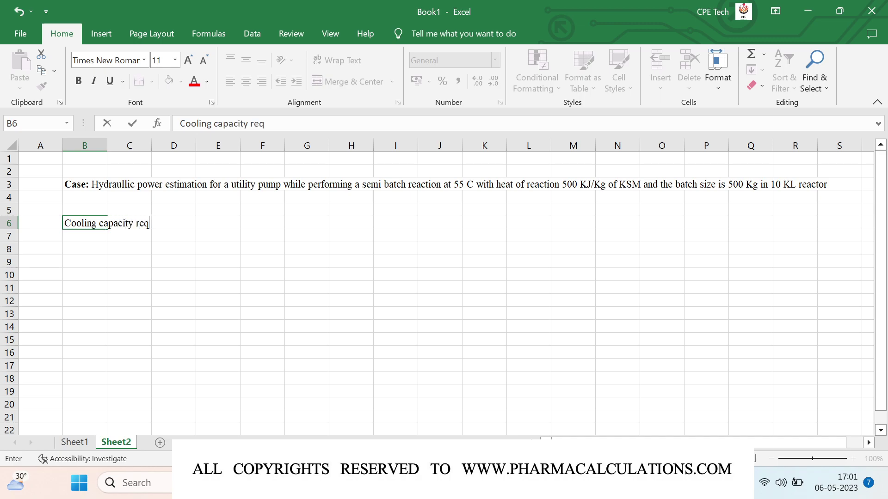
text(.)
key(Return)
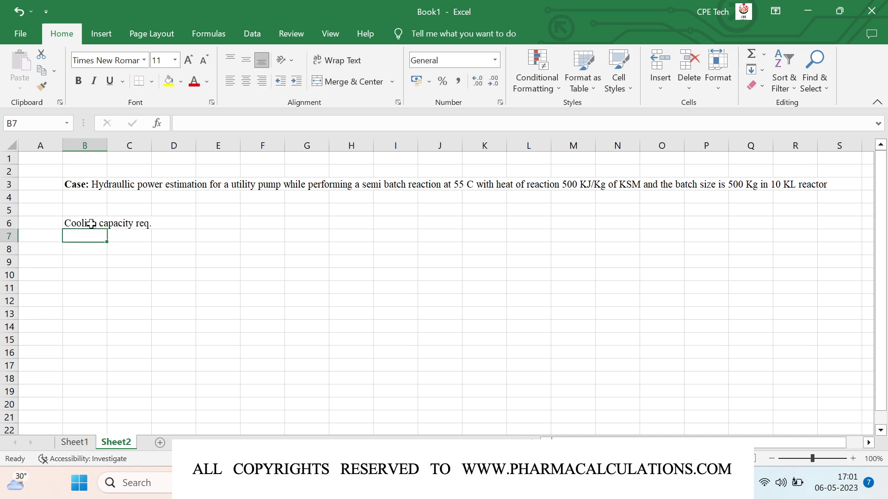
text(Utilti)
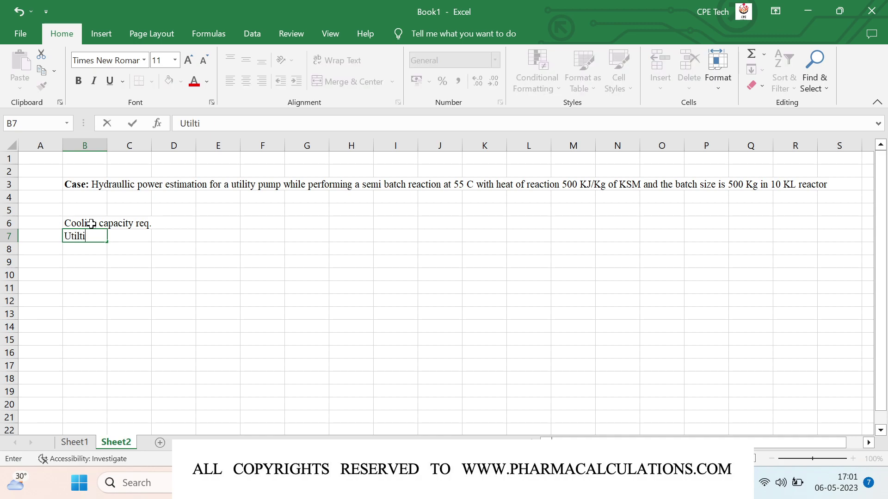
text(y flow req.)
key(Return)
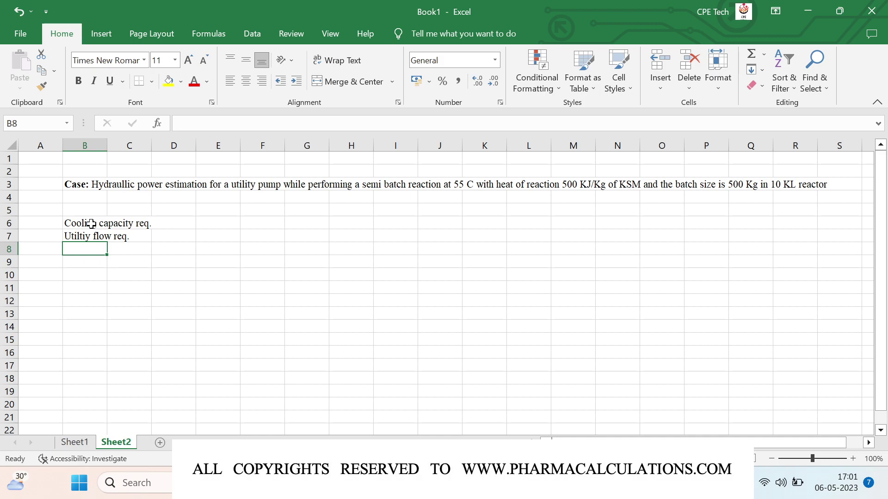
text(Hydra)
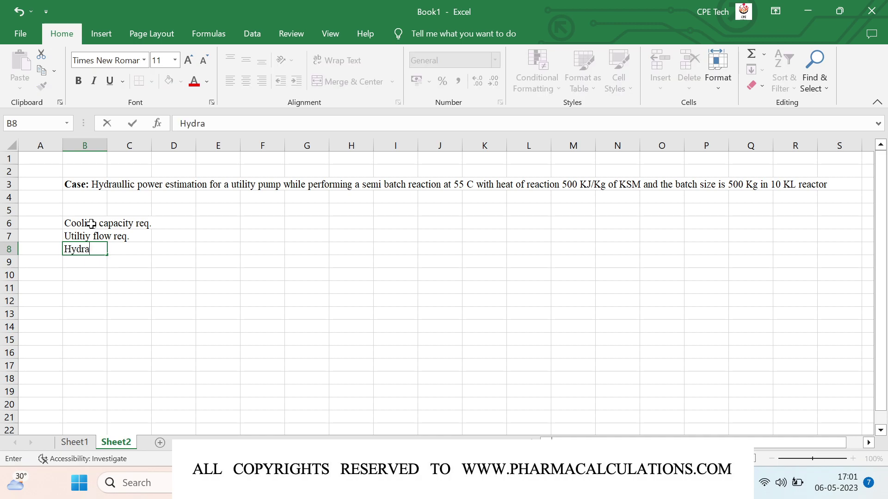
text(ullic power)
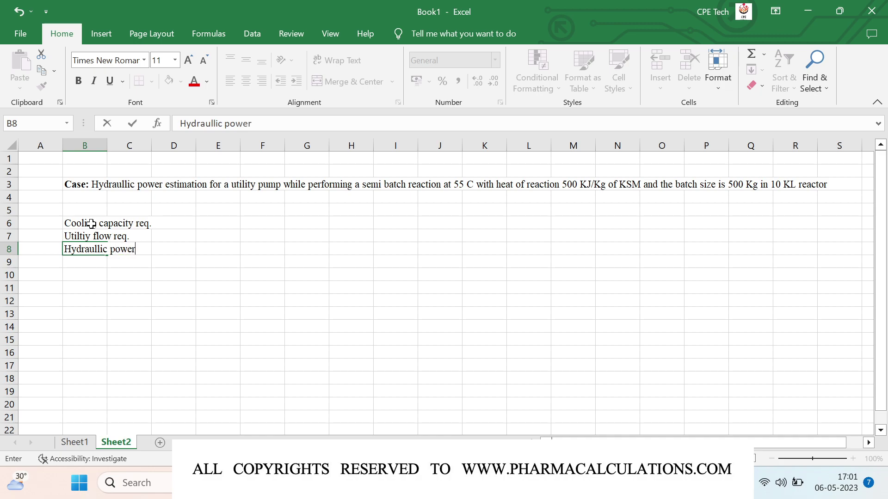
text( req.)
key(Return)
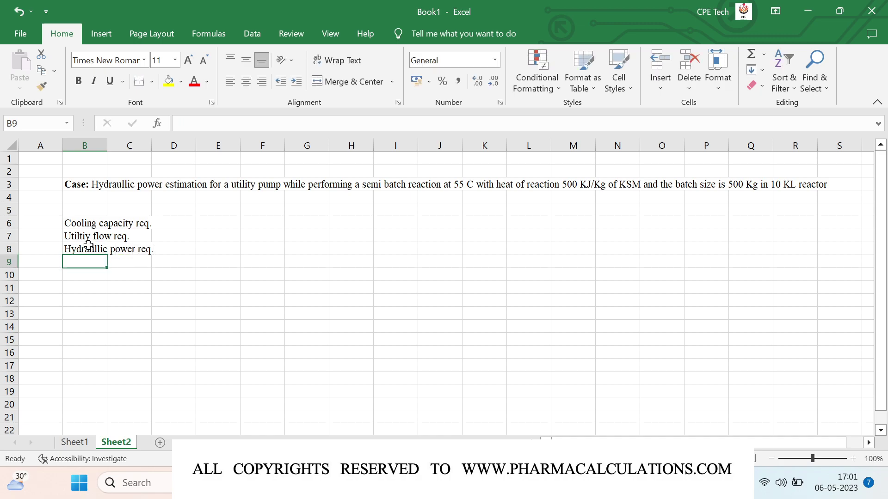
- Add a bold 'Cooling capacity req.' heading in B10
click(76, 276)
text(C)
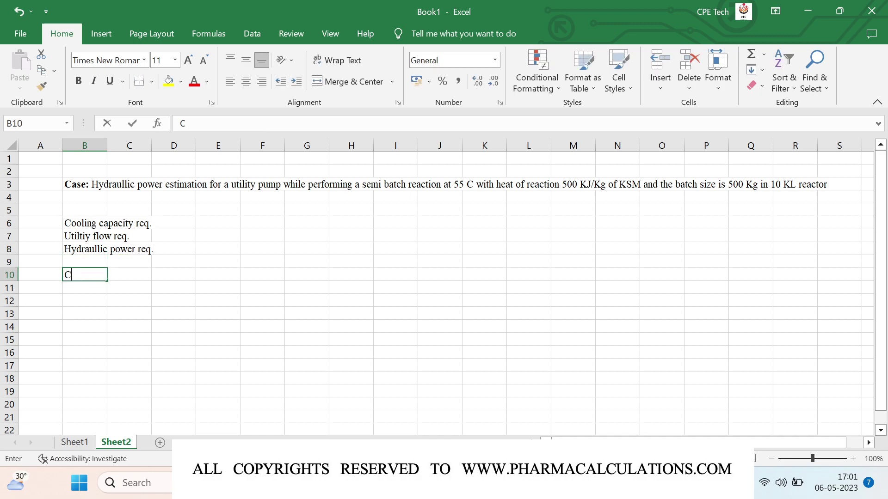
text(ooling capac)
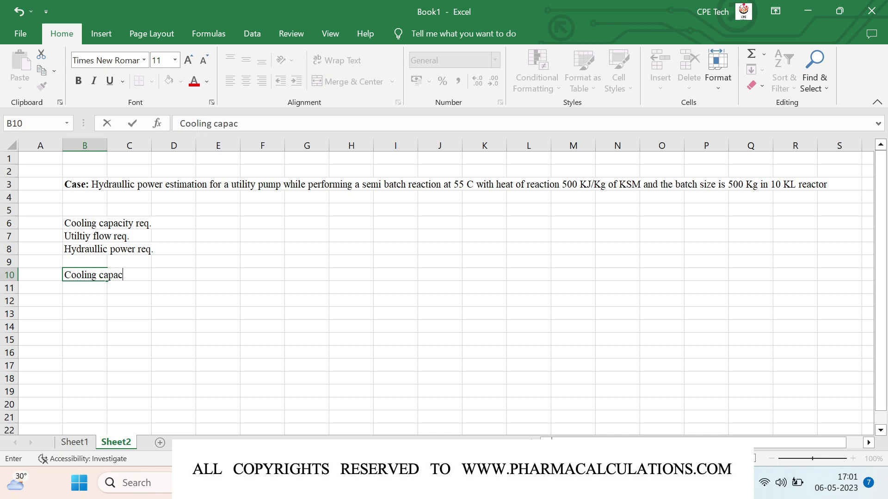
text(ity req.)
key(Return)
key(Left)
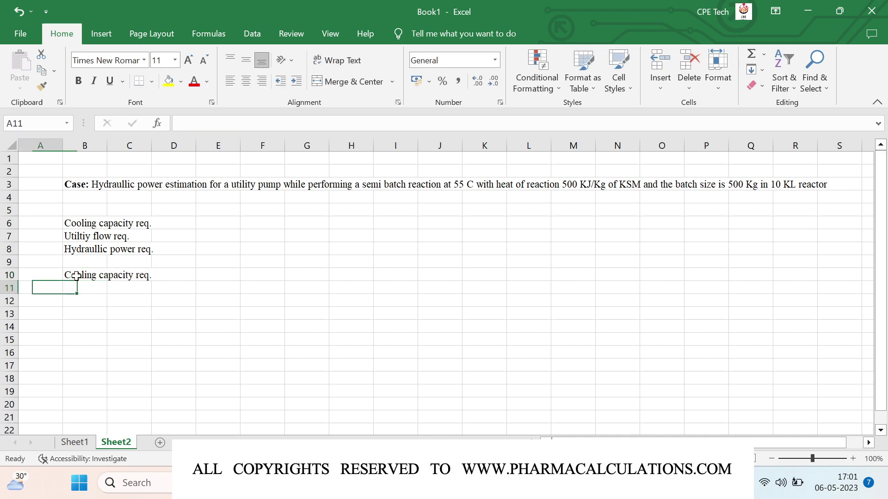
click(77, 276)
key(Down)
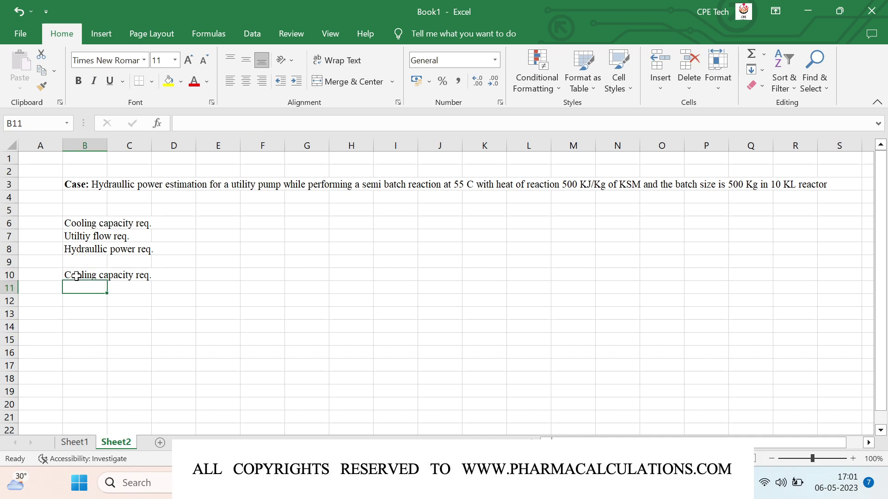
click(76, 275)
key(ctrl+b)
- Add a 'Batch Sze' row of 500 Kg and centre column D horizontally and vertically
key(Down)
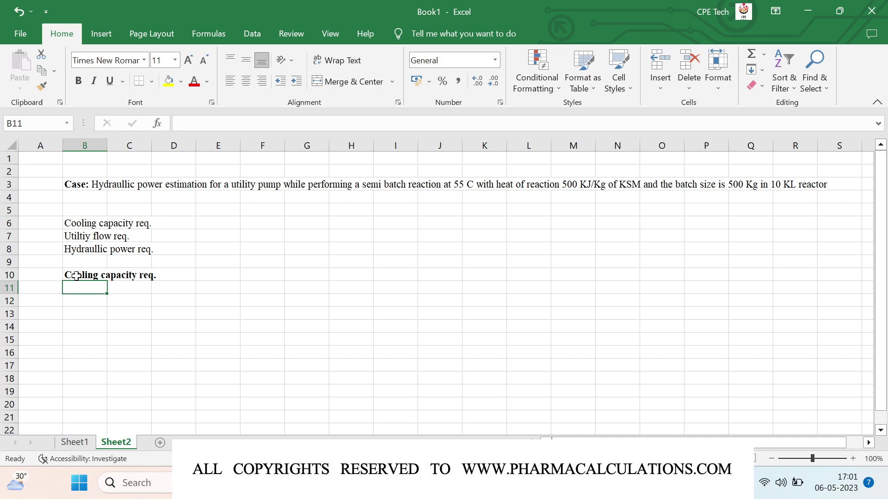
text(Batch Sze)
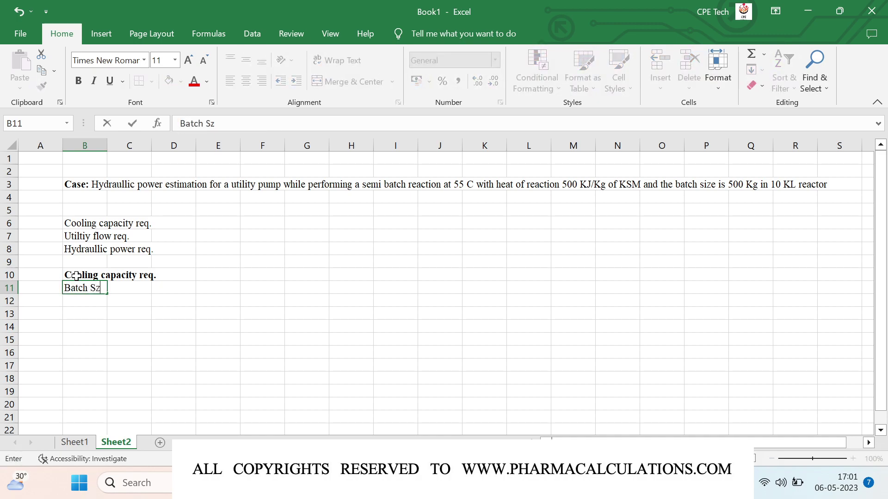
key(Left)
key(Right)
key(Right)
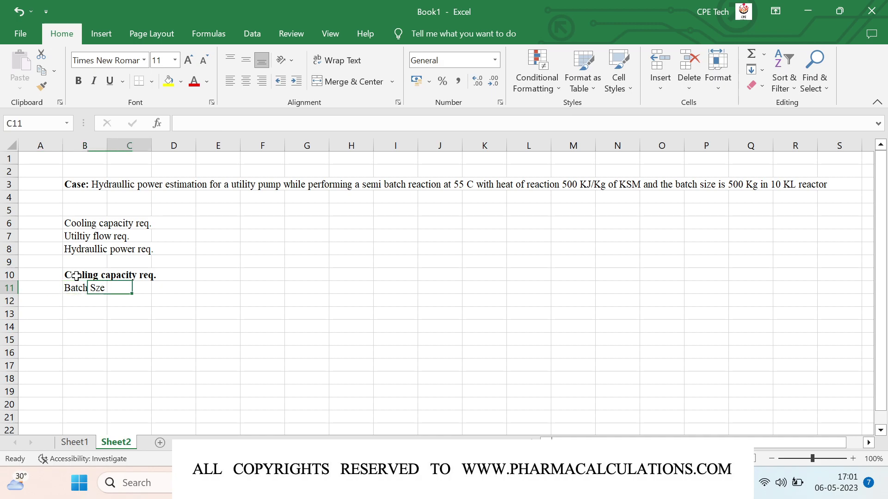
key(Right)
text(500)
key(Right)
text(Kg)
key(Return)
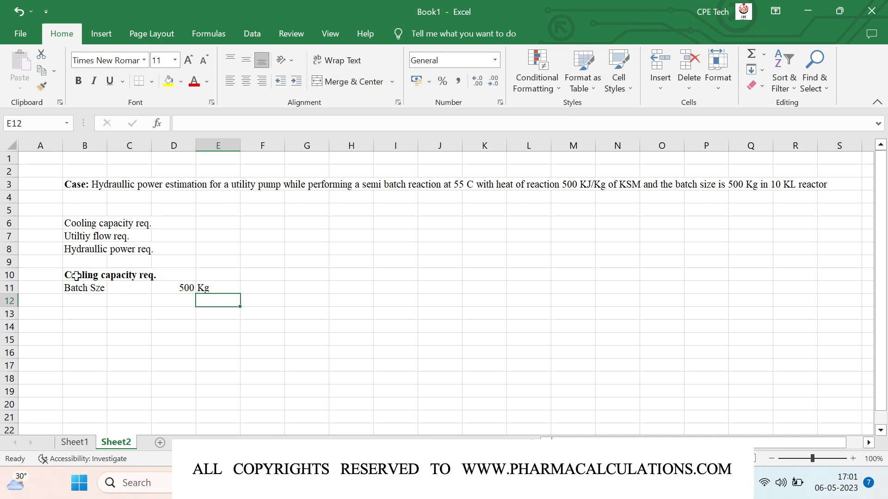
click(173, 146)
click(246, 82)
click(246, 61)
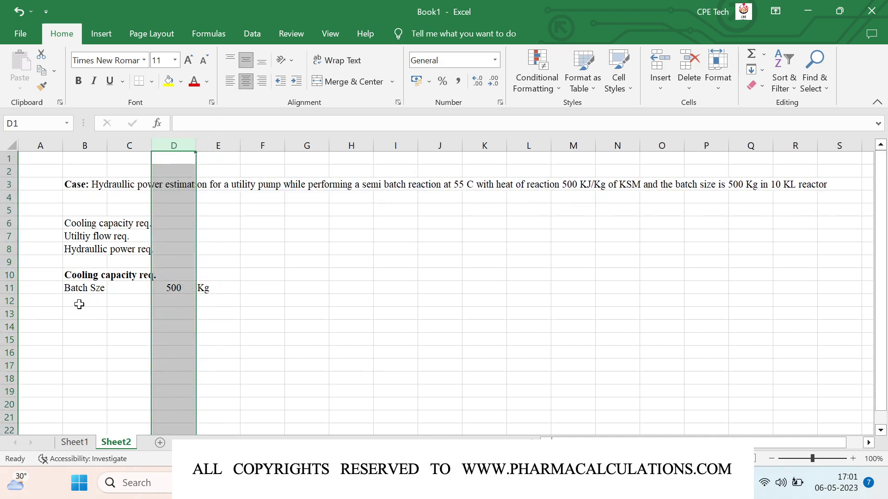
- Add 'Heat of reaction' 500 KJ/Kg of KSM and a 'Total heat liberation' label in B13
click(80, 305)
text(H)
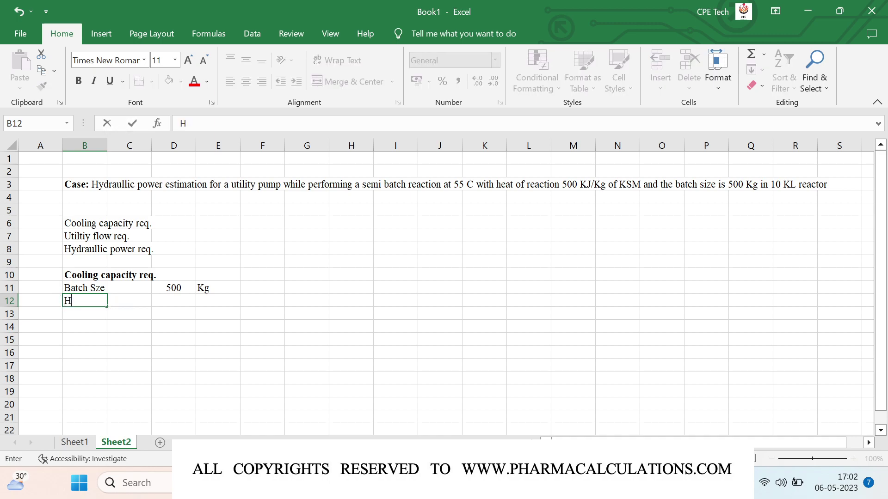
text(eat of reaction)
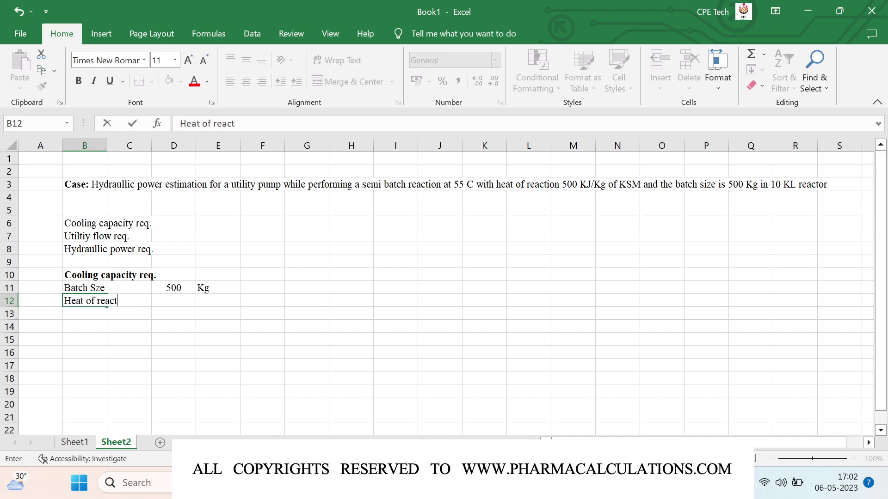
key(Return)
click(79, 304)
key(Right)
key(Right)
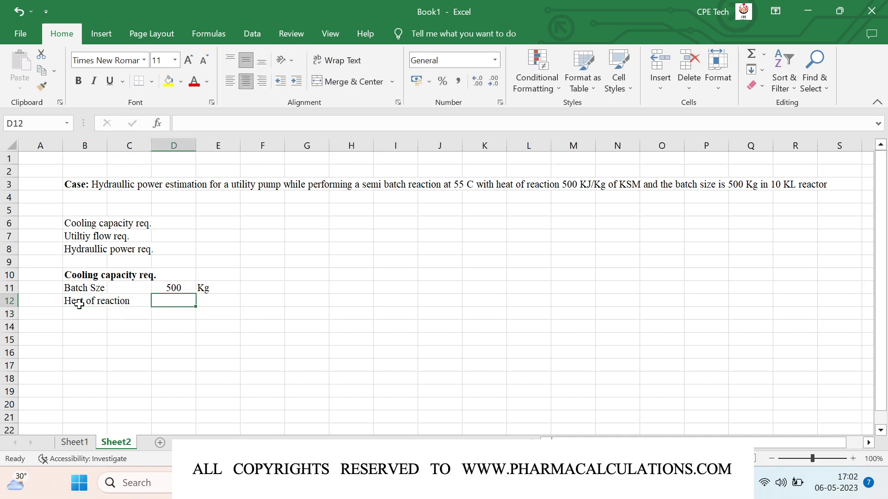
text(500)
key(Right)
text(K)
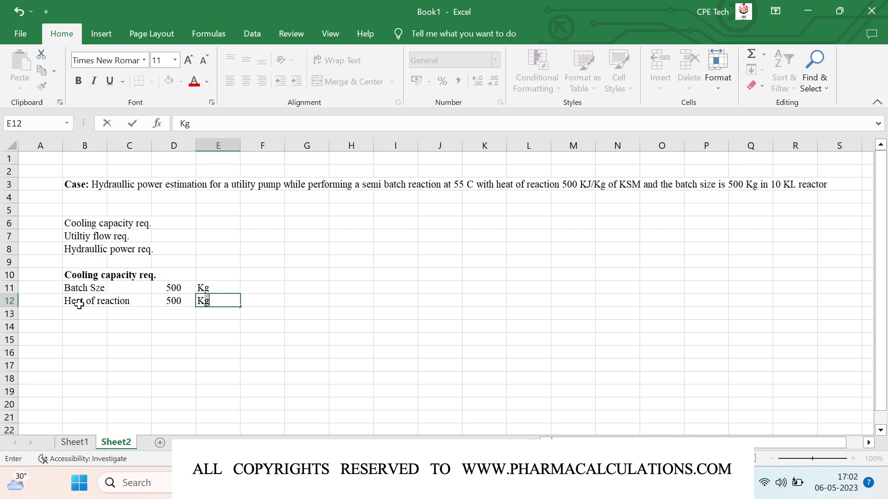
text(J/Kg of KSM)
key(Return)
key(Left)
key(Left)
key(Left)
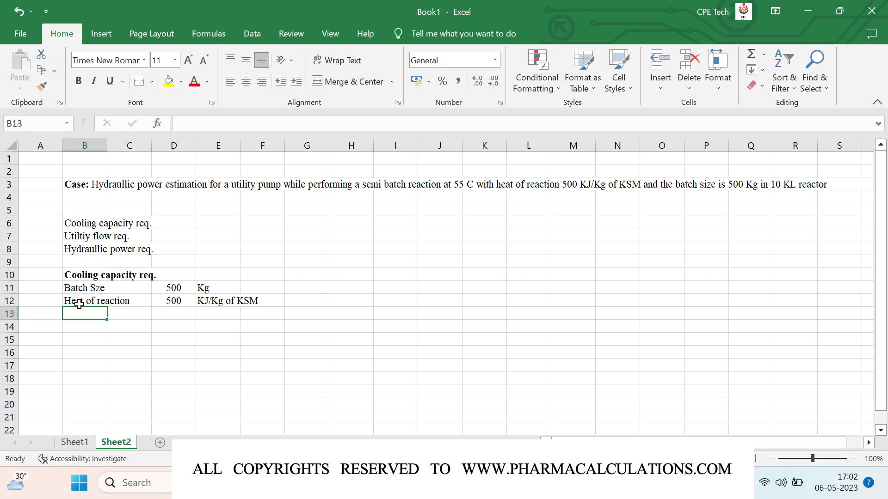
text(Total heat liberation)
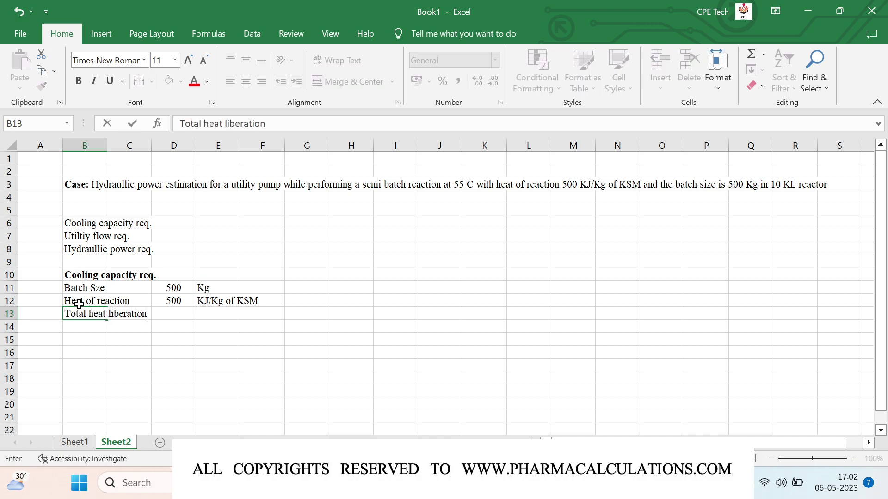
key(Tab)
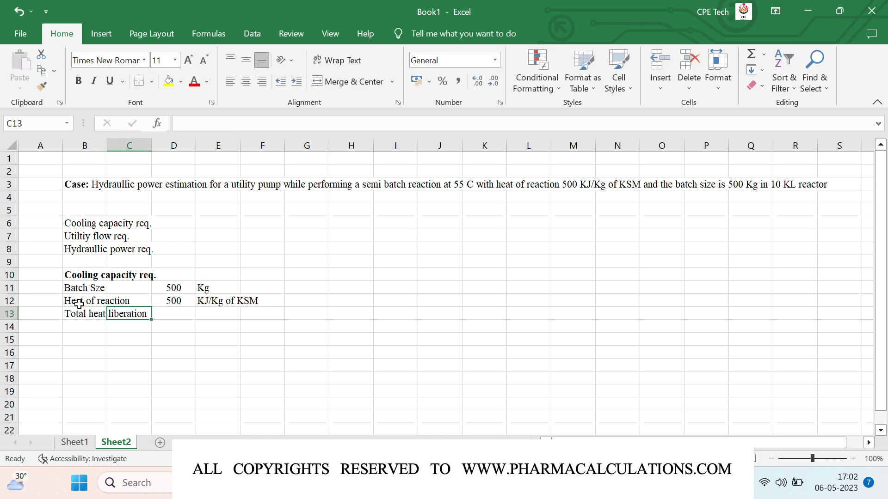
- Compute total heat as batch size times heat of reaction, giving 250000 KJ
key(Tab)
text(=)
key(Up)
key(Up)
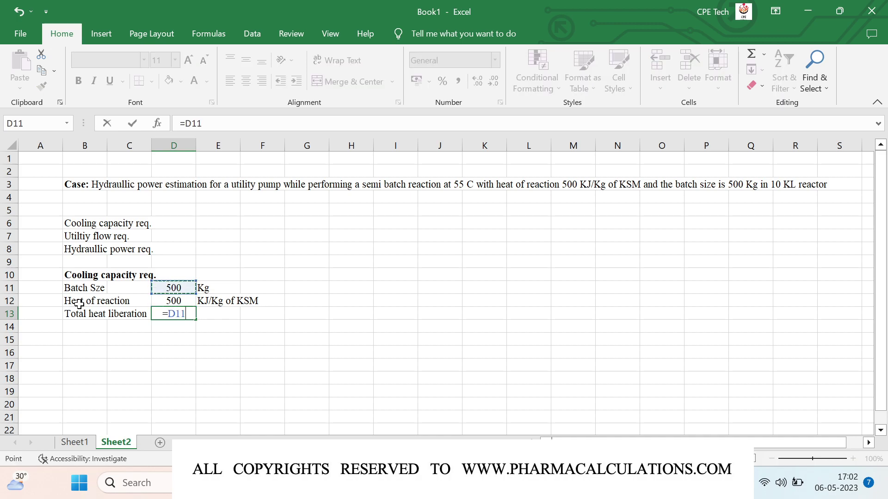
text(*)
key(Up)
key(Return)
key(Up)
key(Tab)
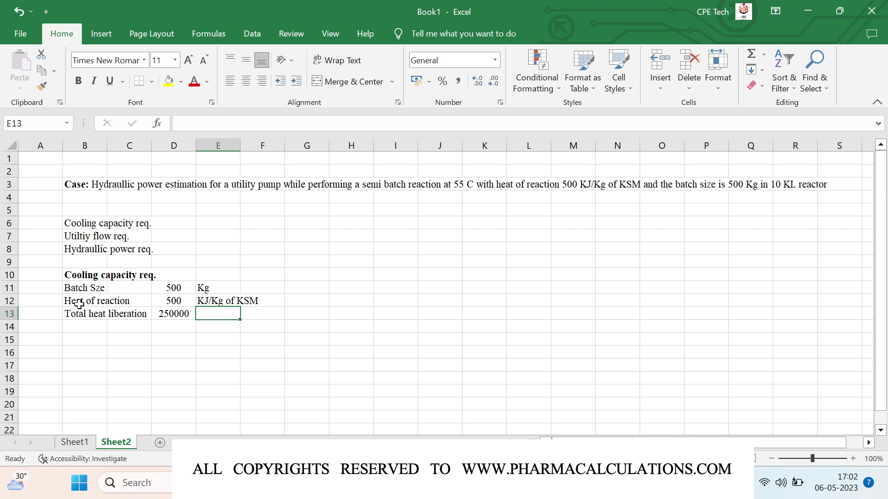
text(KJ)
key(BackSpace)
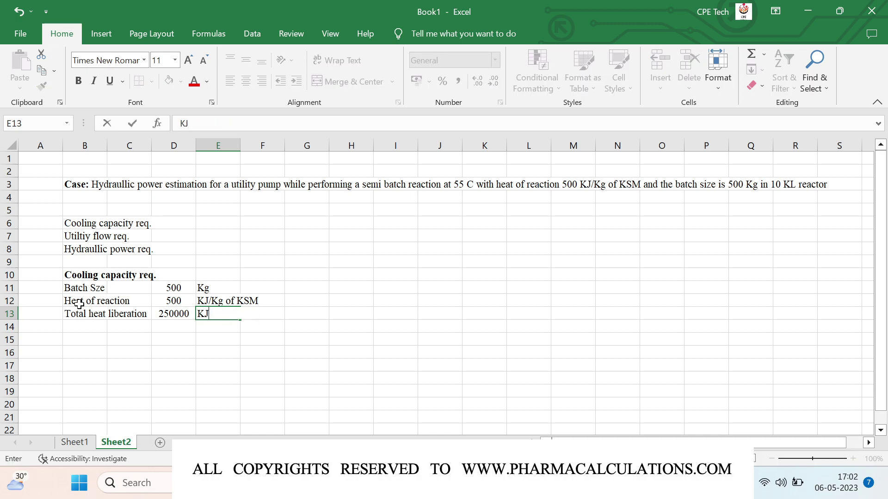
key(Return)
- Convert the total heat to Kcal with =D13/4.184, showing 59751.43 Kcal
key(Left)
text(=)
key(Up)
text(/4.184)
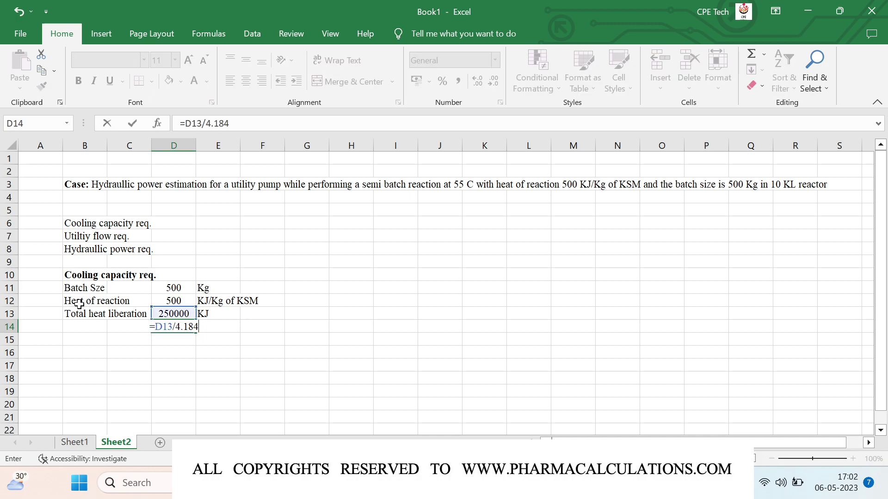
key(Tab)
text(Kcal)
key(Return)
- Label B15 'Cooling capacity req.' and widen column B to fit the labels
key(Left)
key(Left)
key(Left)
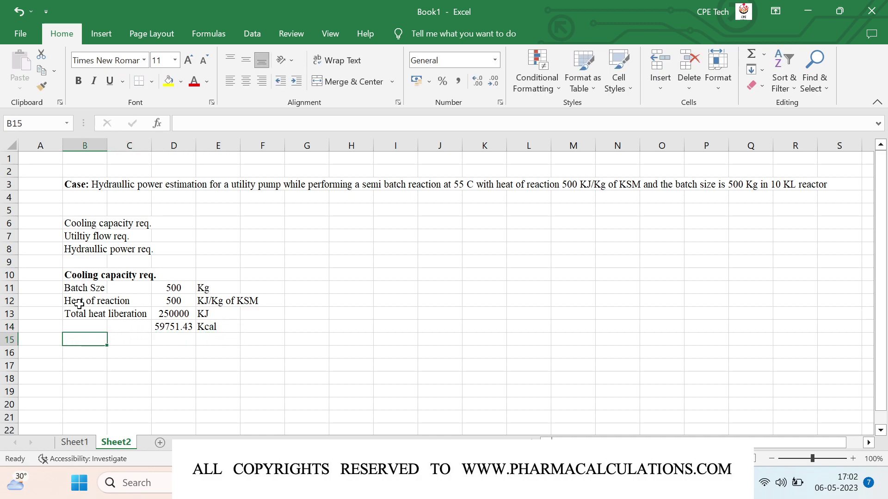
text(Cooling c)
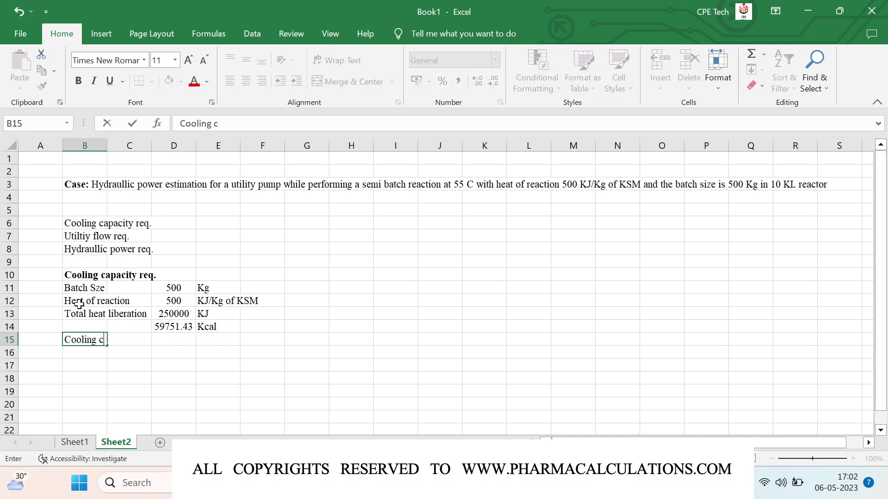
text(apacity req.)
key(Return)
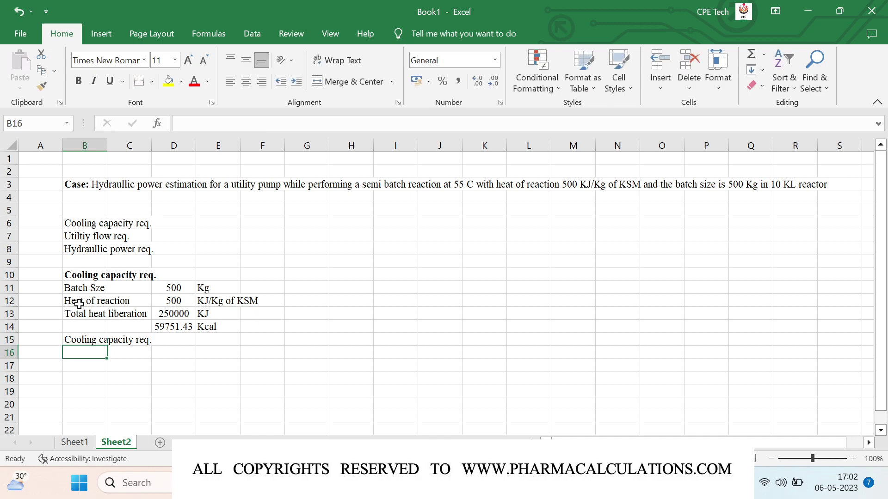
key(Up)
drag(106, 148, 159, 155)
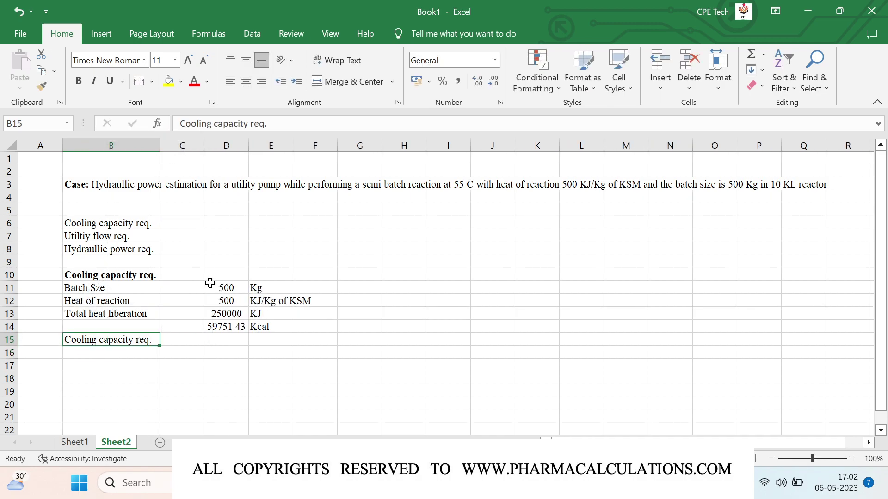
- Enter =D14/3024 in D15 with unit TR, reducing decimals to display 20
click(217, 340)
text(=)
key(Up)
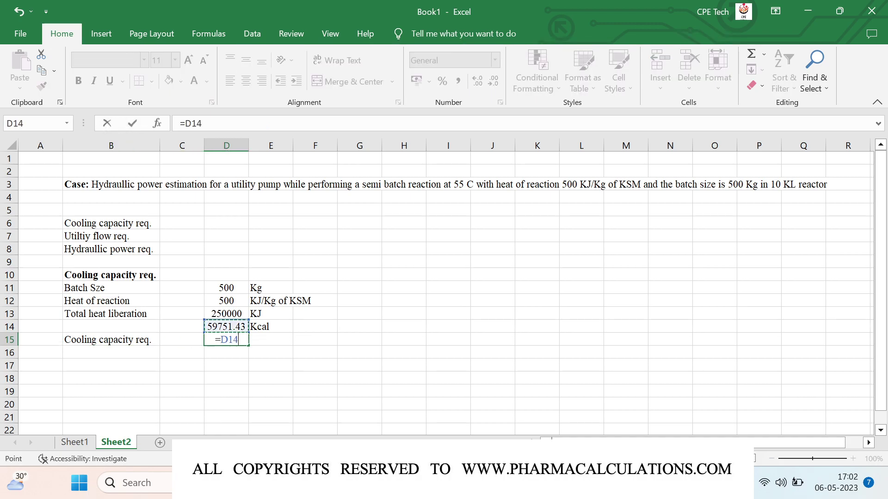
text(/3024)
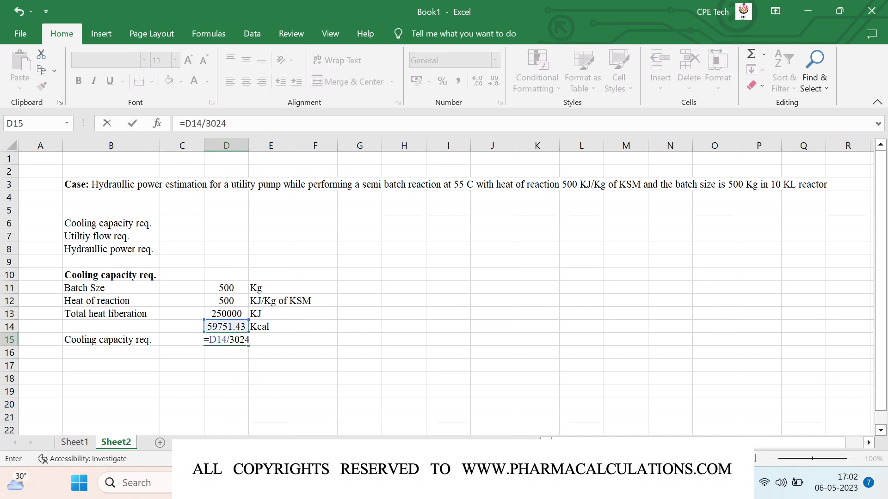
key(Return)
key(Up)
key(Right)
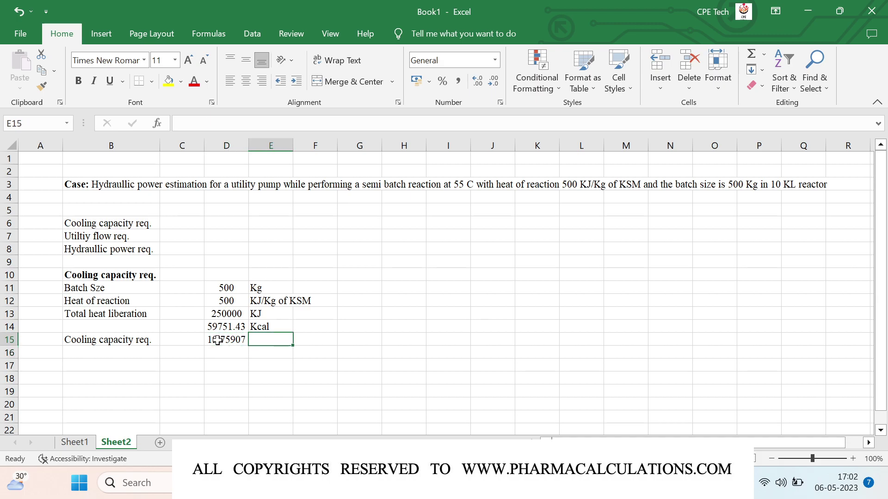
text(TR)
key(Return)
click(218, 340)
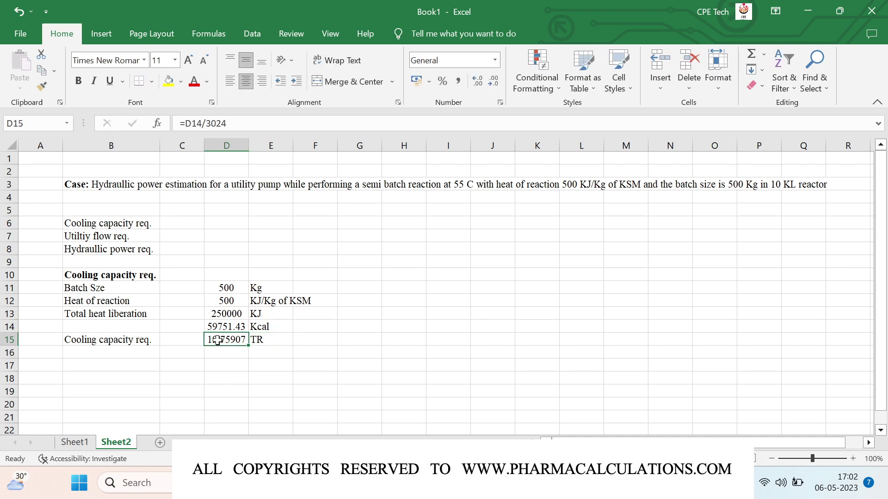
click(491, 85)
click(491, 85)
click(491, 85)
click(491, 85)
click(492, 86)
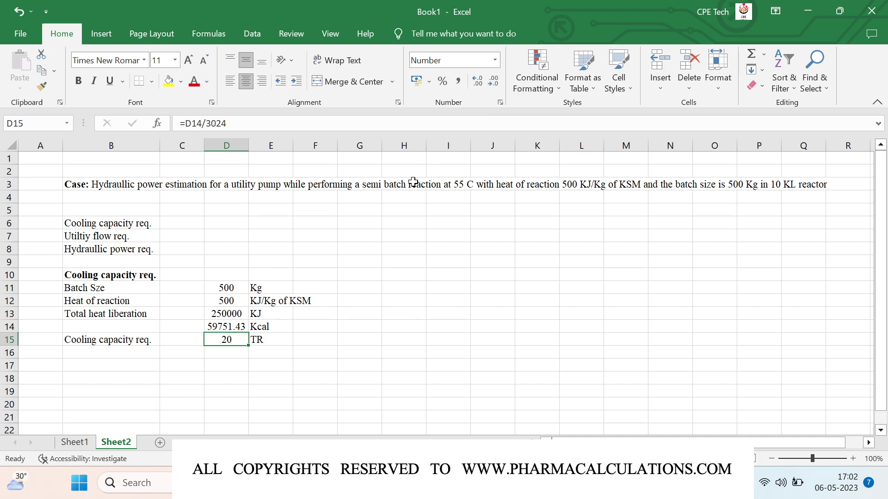
- Add a bold 'Utility flow req.' heading in row 18
click(115, 366)
key(Return)
text(Utiloity f)
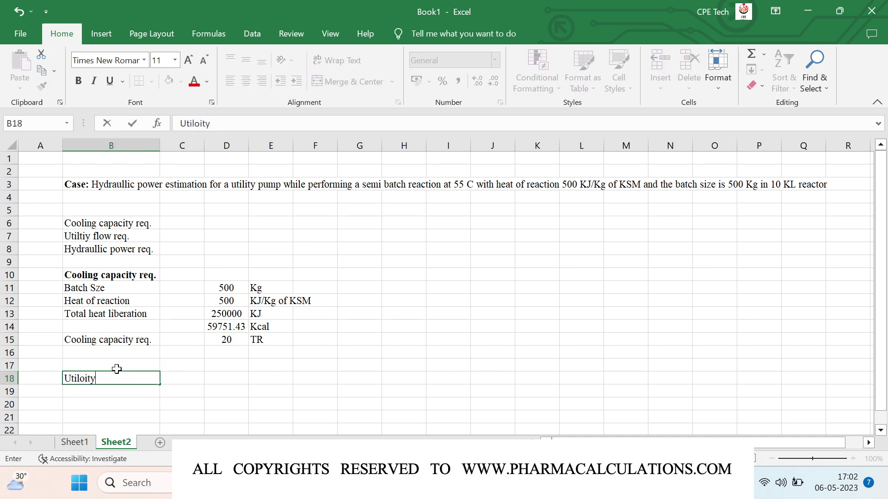
key(BackSpace)
key(BackSpace)
key(BackSpace)
key(BackSpace)
key(BackSpace)
key(BackSpace)
text(ity flow )
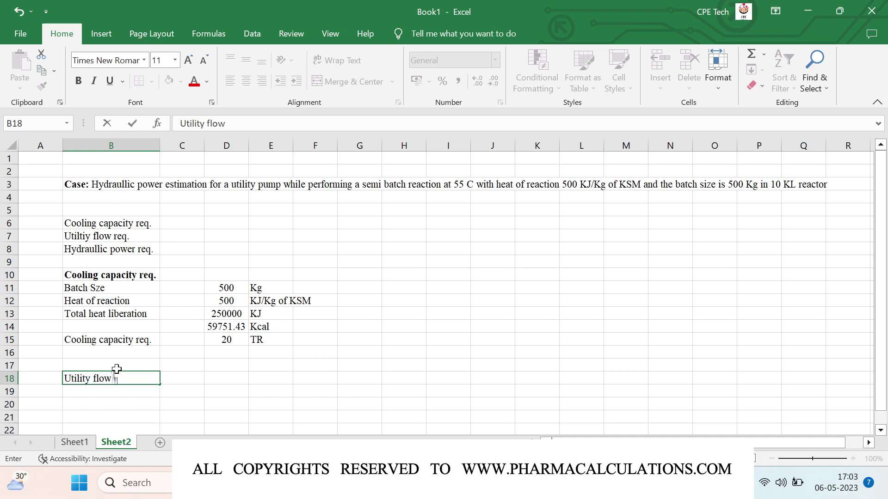
text(req.)
key(Return)
key(Up)
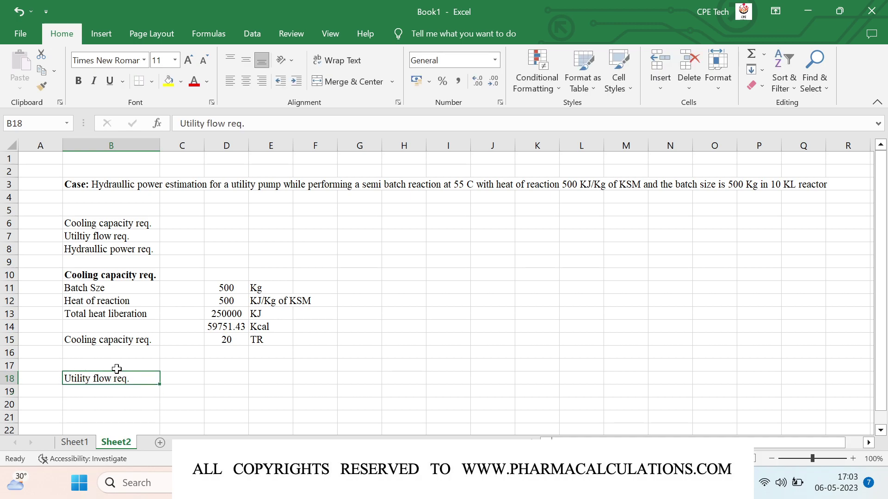
key(ctrl+b)
key(Right)
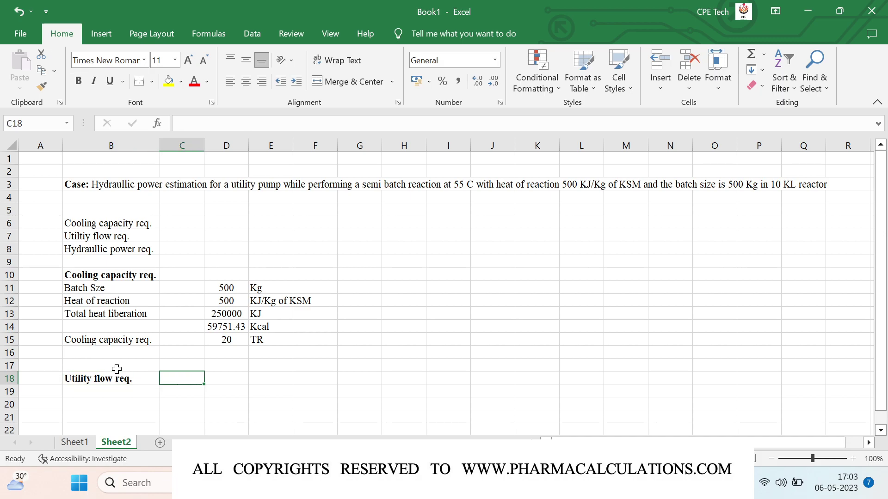
key(Right)
key(Left)
key(Left)
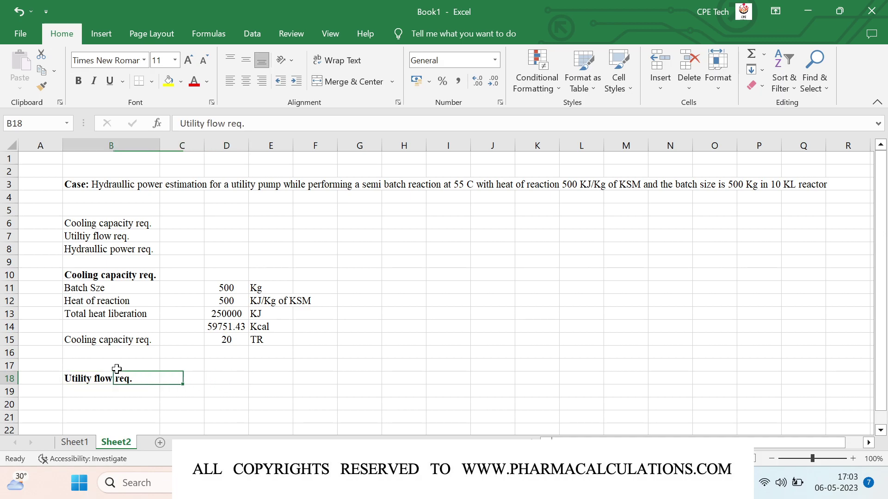
key(Down)
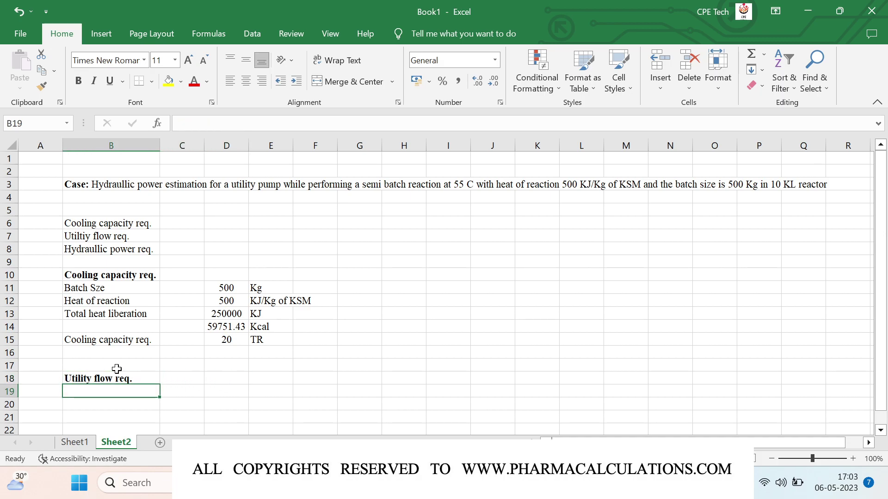
- Add a 'Utility used' row set to 'Cooling tower water / RT Water'
text(Utilituy)
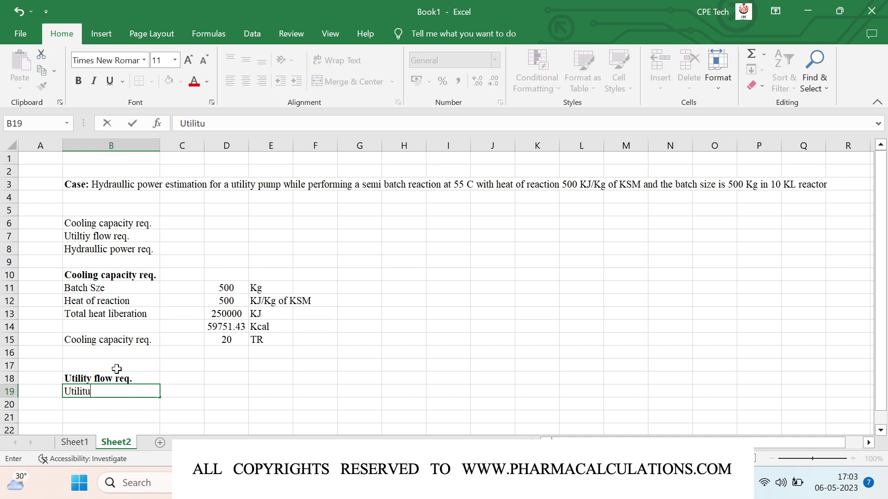
key(BackSpace)
key(BackSpace)
key(BackSpace)
key(BackSpace)
text(ty used)
key(Tab)
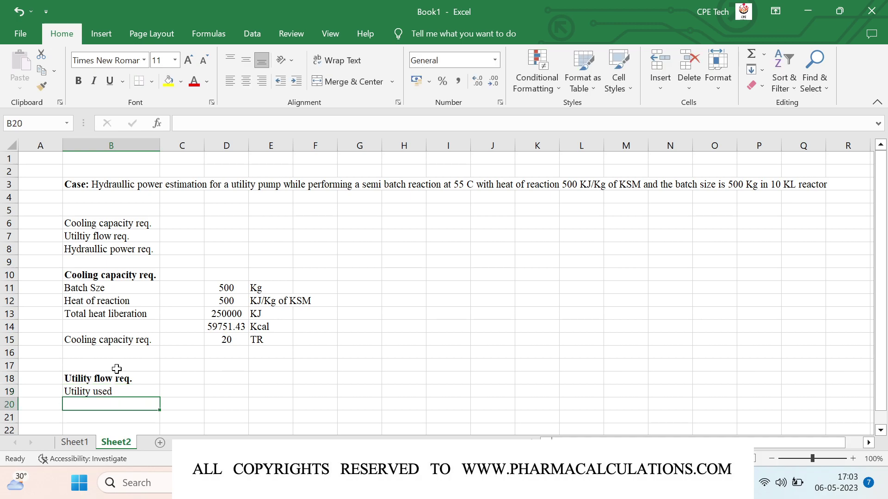
key(Tab)
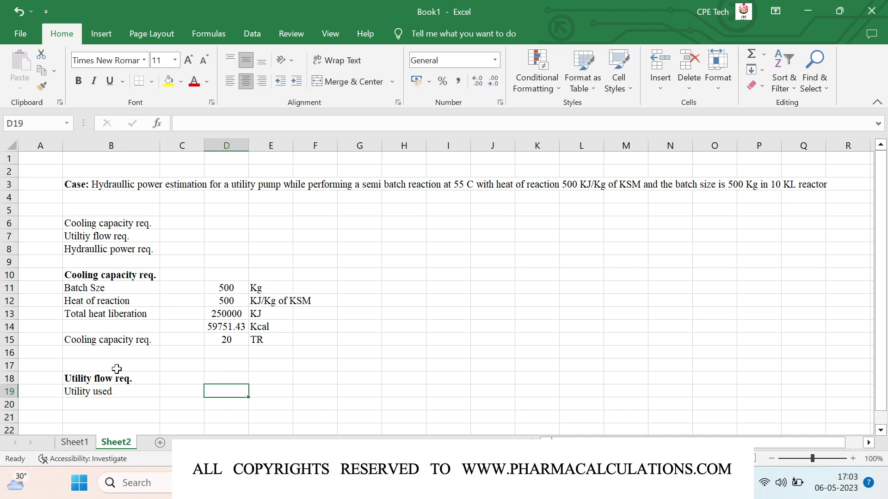
text(Cooling to)
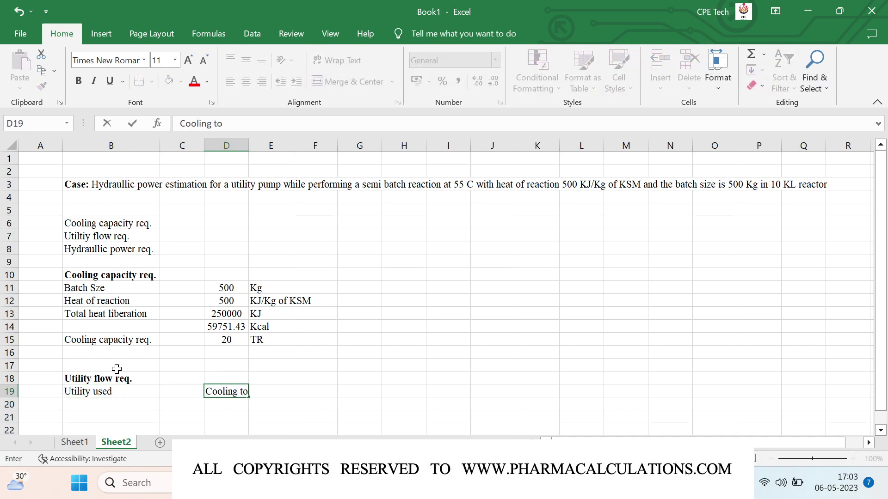
text(wer water)
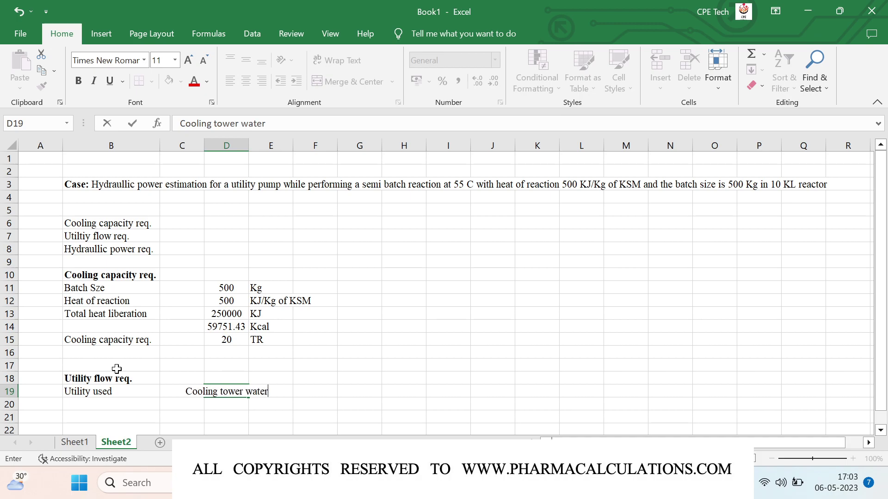
text( / RT Water)
key(Return)
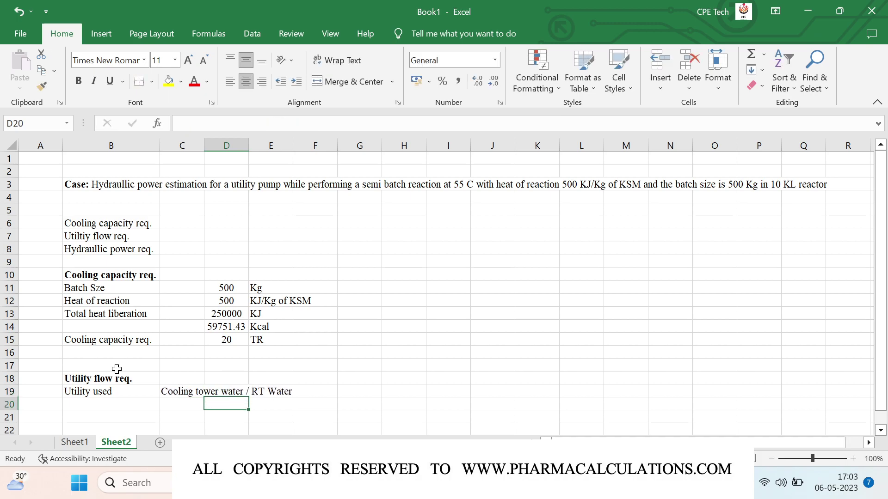
key(Left)
key(Left)
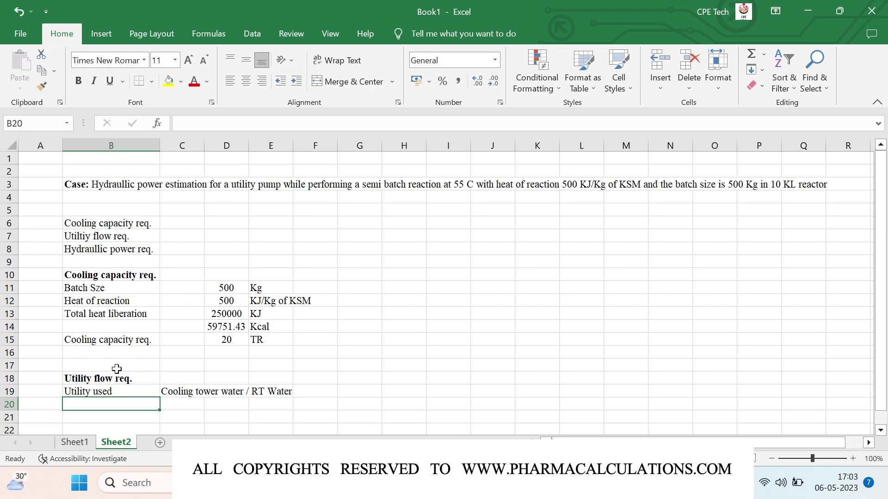
- Add 'Utility in' 30 C and 'Utility out' 34 C rows
text(Utility)
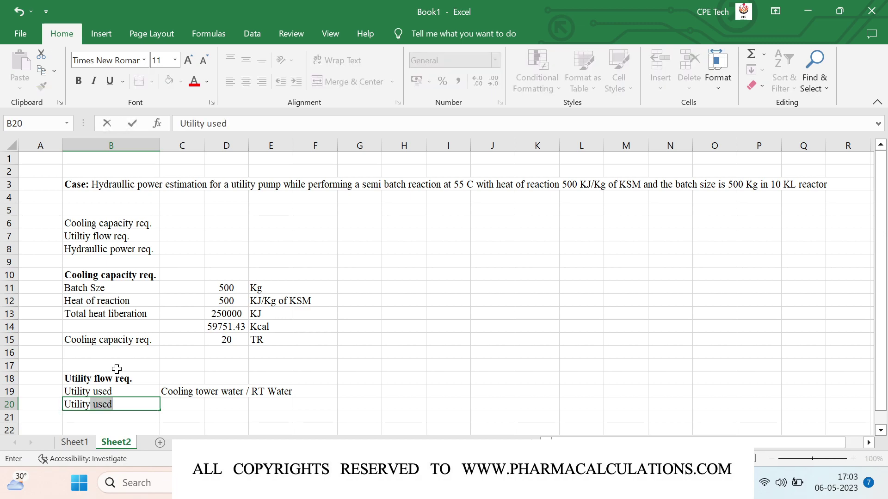
text( in)
key(Right)
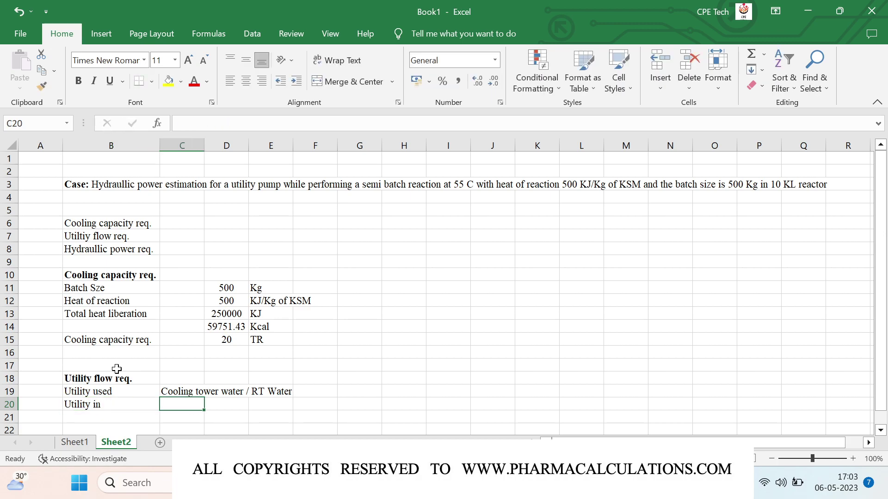
key(Right)
text(30)
key(Right)
key(Up)
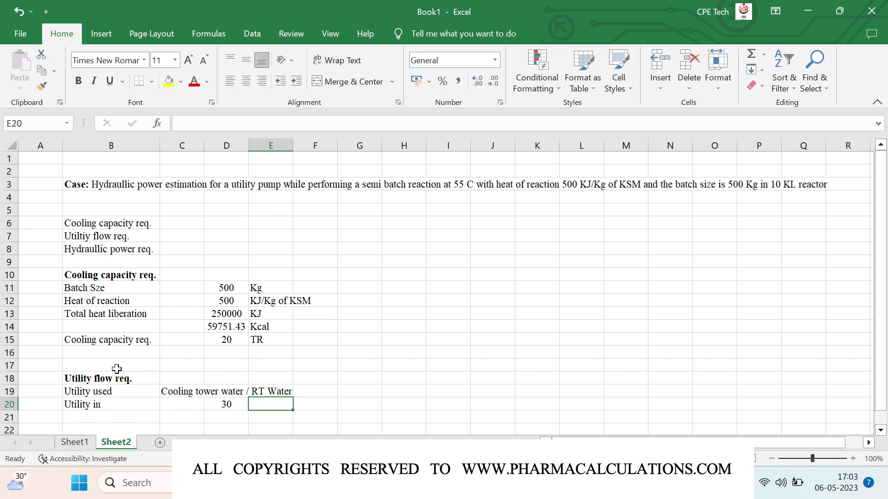
key(Down)
text(C)
key(Return)
key(Left)
key(Left)
key(Left)
text(Utility out)
key(Right)
key(Right)
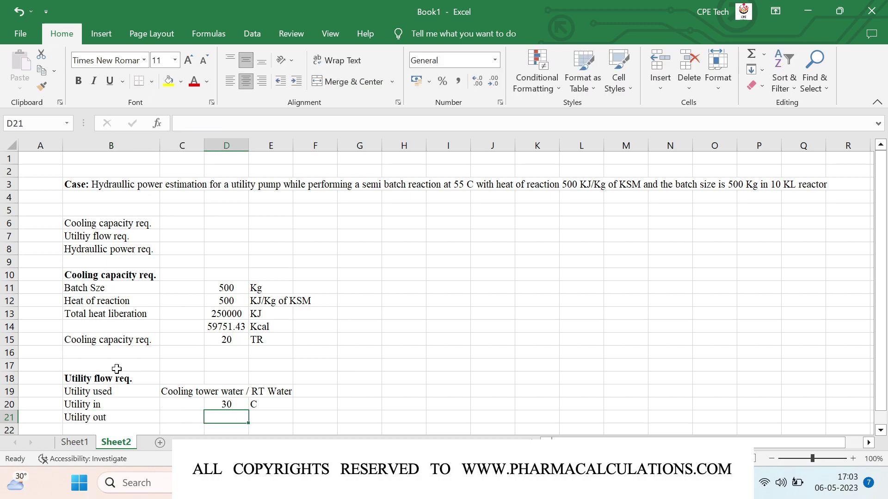
text(34)
key(Right)
text(C)
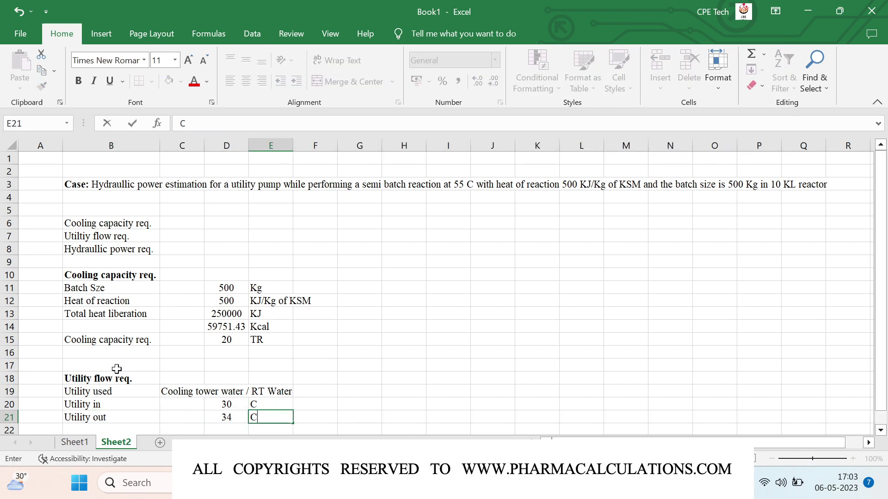
key(Return)
- Add a 'Density' row of 1000 Kg/m3
key(Left)
key(Left)
key(Left)
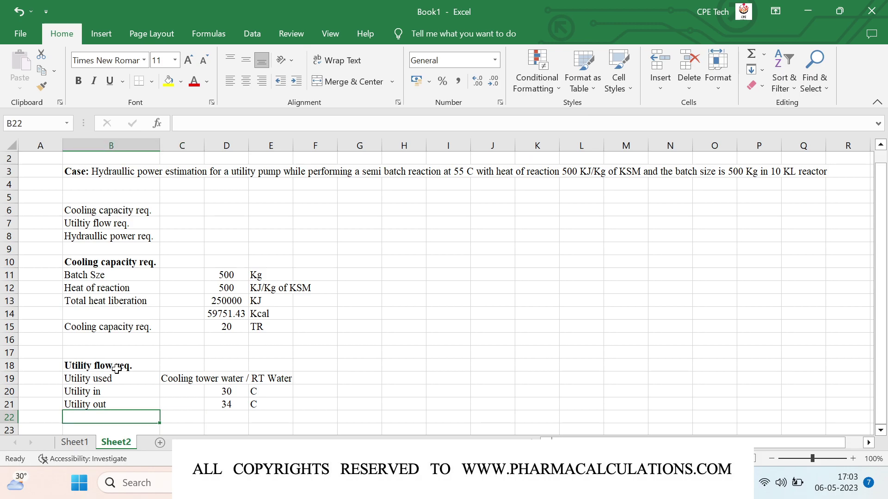
text(Density)
key(Right)
text(100)
key(BackSpace)
key(BackSpace)
key(BackSpace)
key(Right)
text(1000)
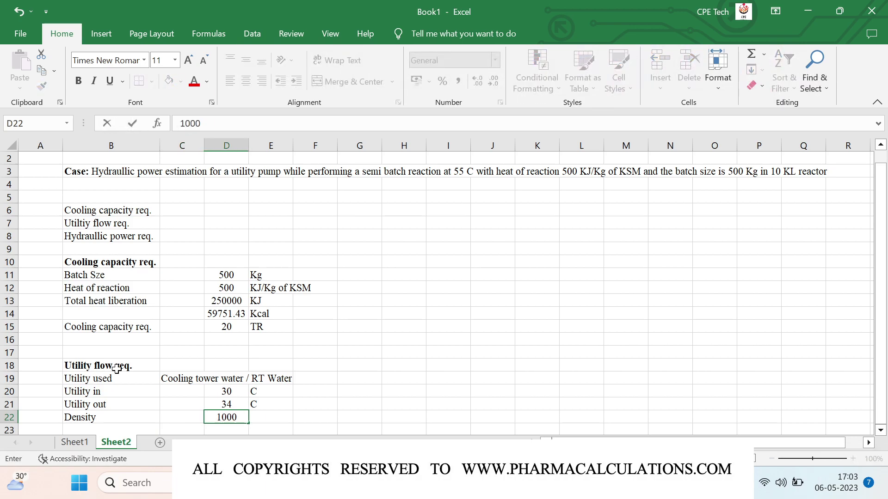
key(Right)
text(Kg/m3)
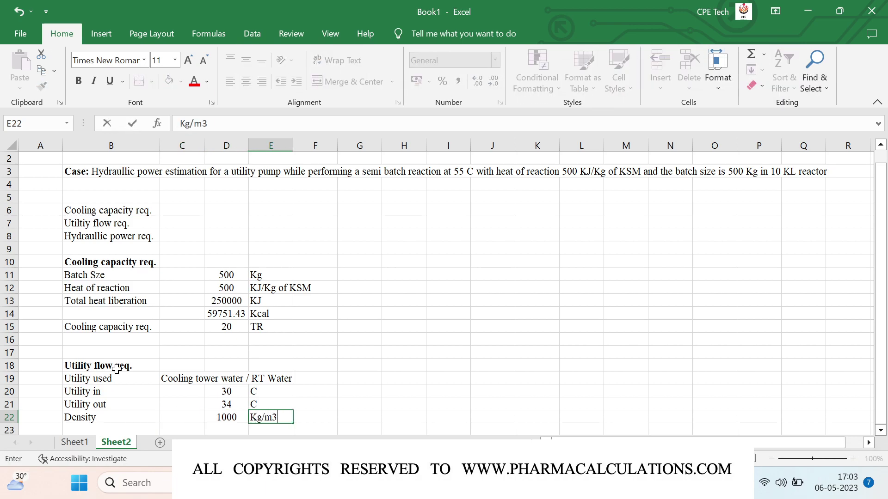
key(Return)
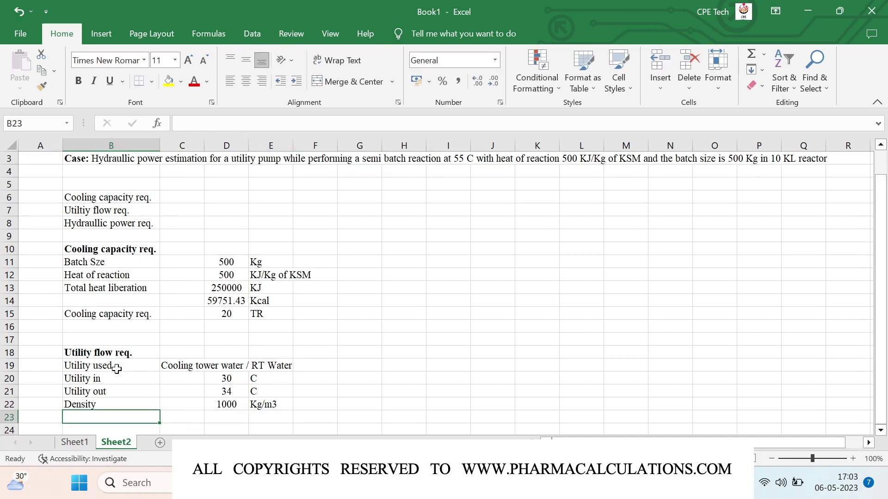
- Add a 'Specific heat' row of 1 Kcal/Kg.C in row 23
text(Specific heat)
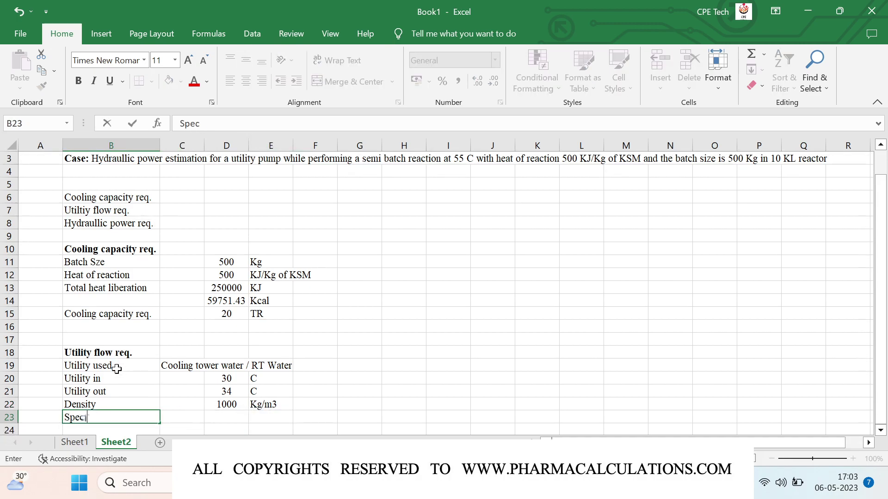
key(Tab)
key(Tab)
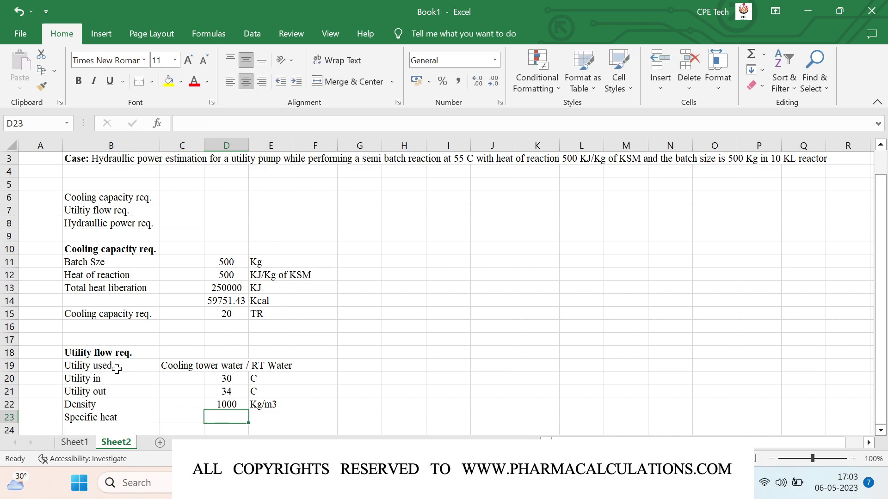
text(1)
key(Tab)
text(Kca)
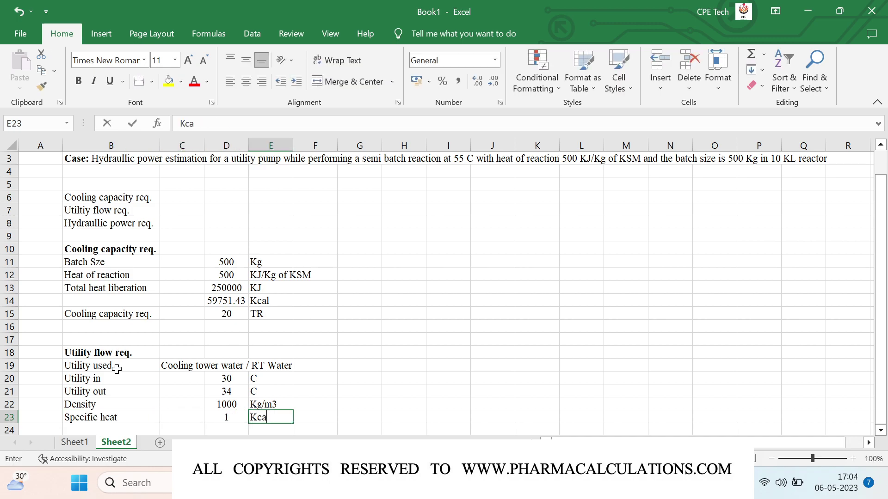
text(l/Kg.C)
key(Return)
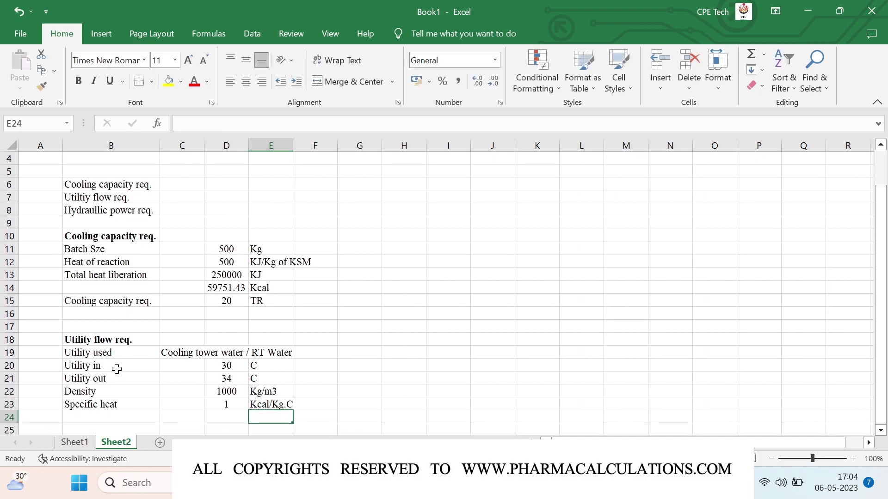
key(Left)
key(Left)
key(Left)
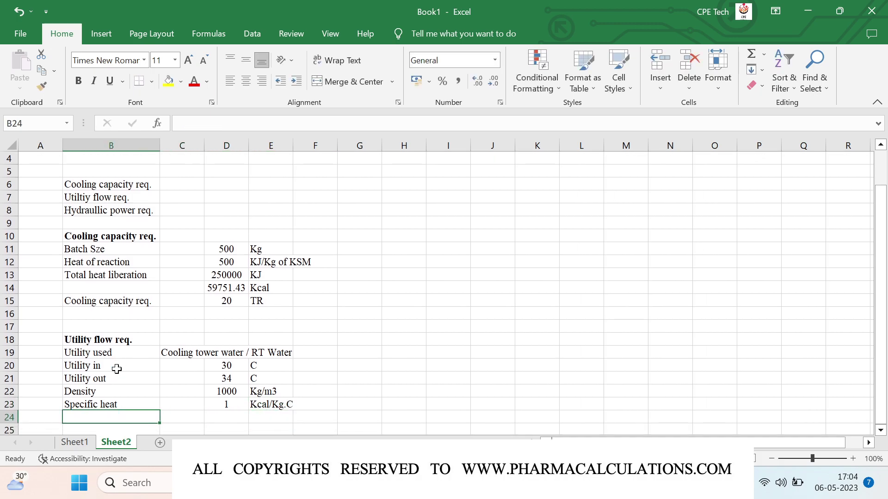
- Label row 24 'Mass flowrate' and enter =D14/(D23*(D21-D20)) in D24
text(Mass)
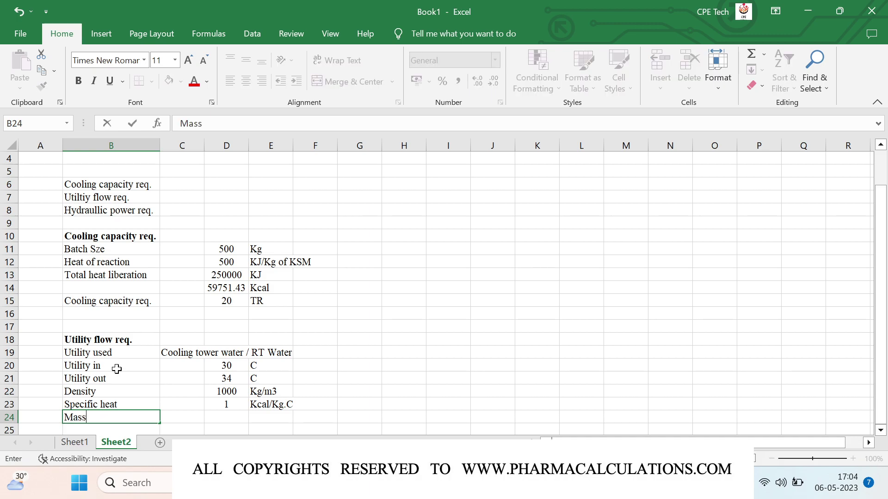
text( flowrate)
key(Tab)
text(=)
key(Escape)
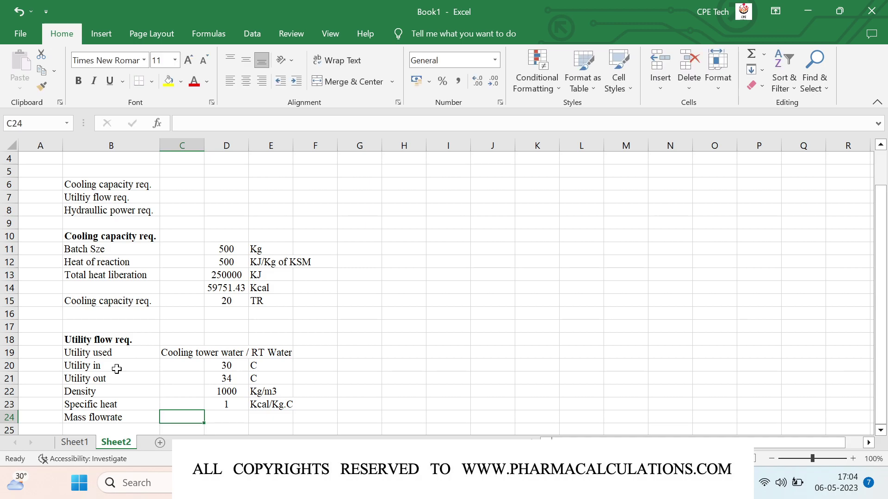
key(Tab)
text(=)
key(Up)
key(Up)
key(Up)
key(Up)
key(Up)
key(Up)
key(Up)
key(Up)
key(Up)
key(Up)
key(Up)
key(Up)
key(Up)
key(Down)
key(Down)
key(Down)
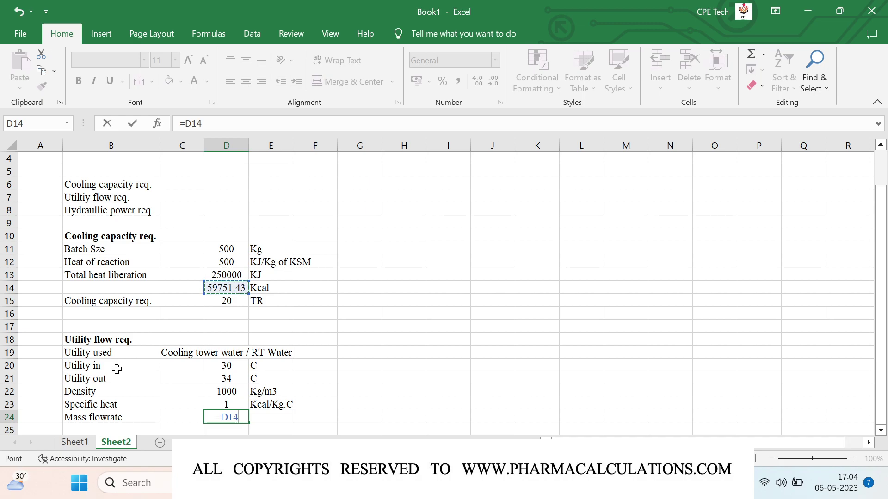
text(/()
key(Up)
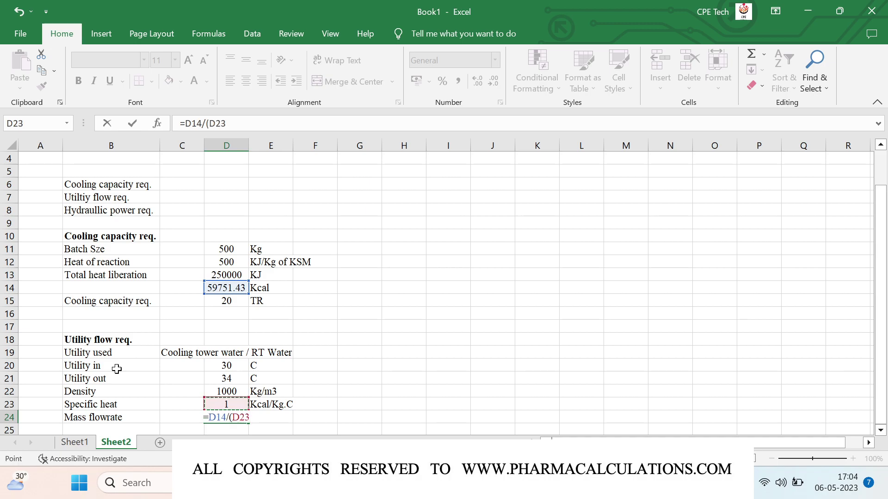
text(*()
key(Up)
key(Up)
key(Up)
text(-)
key(Up)
key(Up)
key(Up)
key(Up)
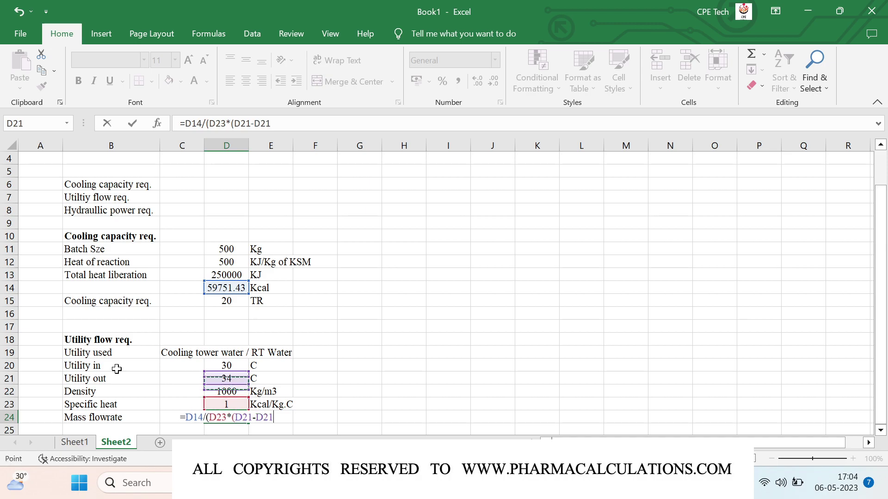
text())
key(Return)
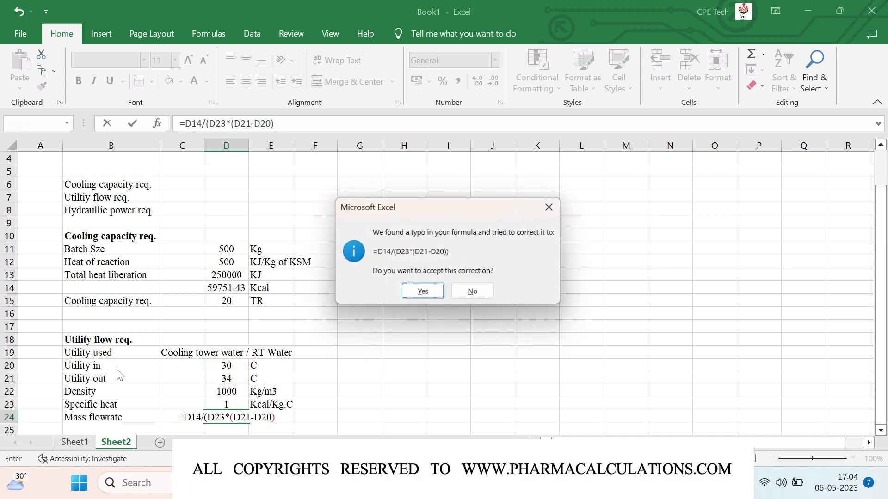
key(Return)
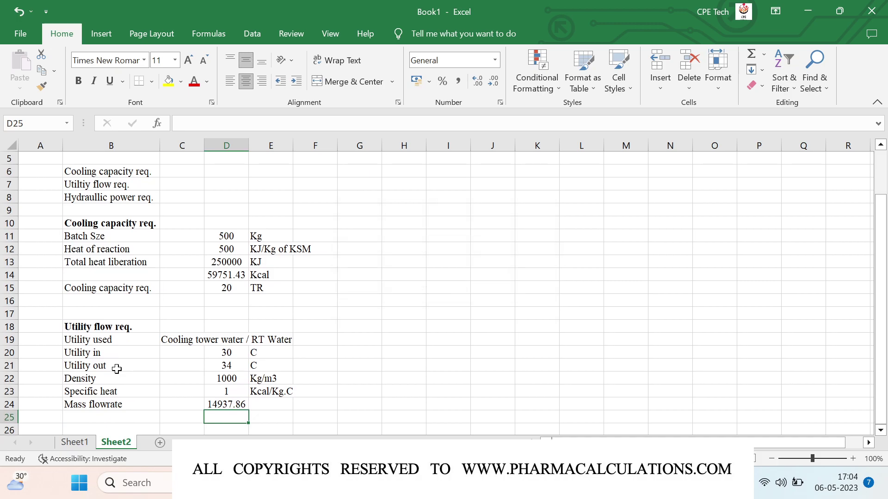
- Round the mass result to 14938 and add the 'Kgs' unit in E24
key(Up)
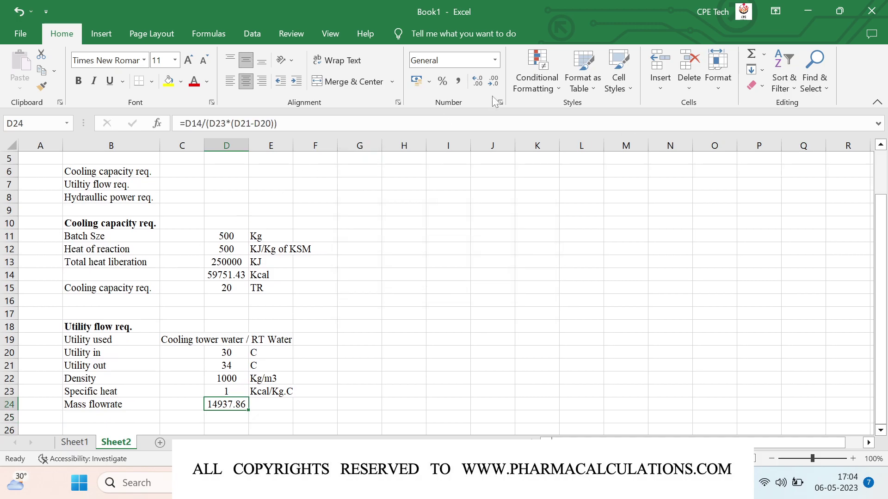
click(492, 83)
click(492, 83)
key(Right)
text(Kgs)
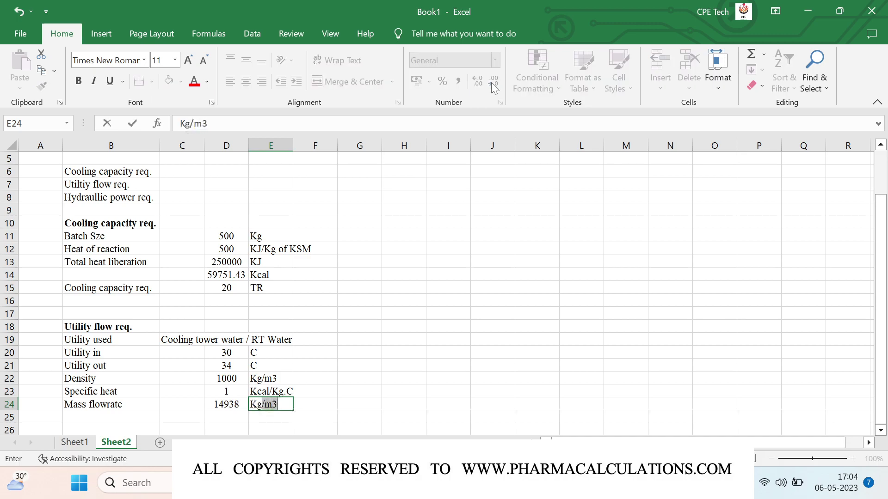
key(Return)
key(Left)
key(Left)
key(Left)
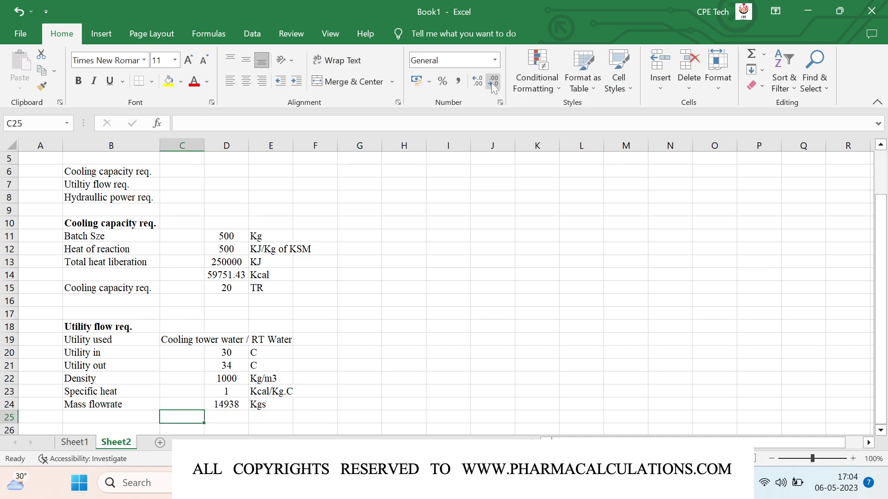
- Shorten the row 24 label from 'Mass flowrate' to 'Mass'
click(119, 404)
key(F2)
key(BackSpace)
key(BackSpace)
key(BackSpace)
key(BackSpace)
key(BackSpace)
key(BackSpace)
key(BackSpace)
key(BackSpace)
key(BackSpace)
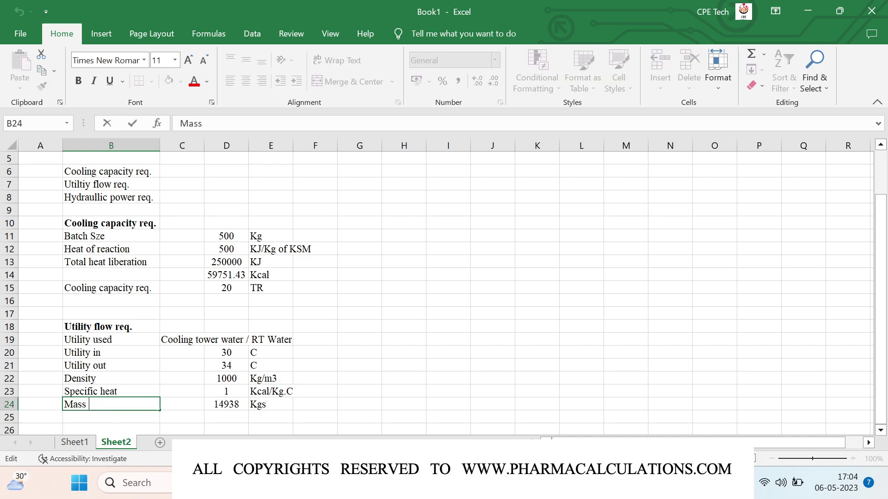
key(Return)
- Add an 'Addition time' row of 2 hrs in row 25
text(Addition)
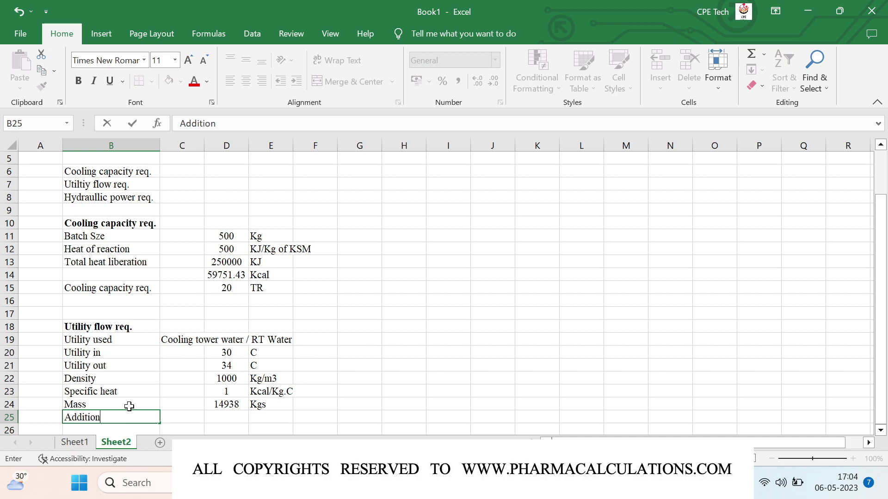
text( time)
key(Tab)
key(Tab)
text(2)
key(Tab)
text(hrs)
key(Return)
key(Left)
- Label row 26 'Mass flowrate req.' and enter =D24/D25 in D26
text(Mass foow)
key(BackSpace)
key(BackSpace)
key(BackSpace)
text(lowrate req.)
key(Right)
key(Right)
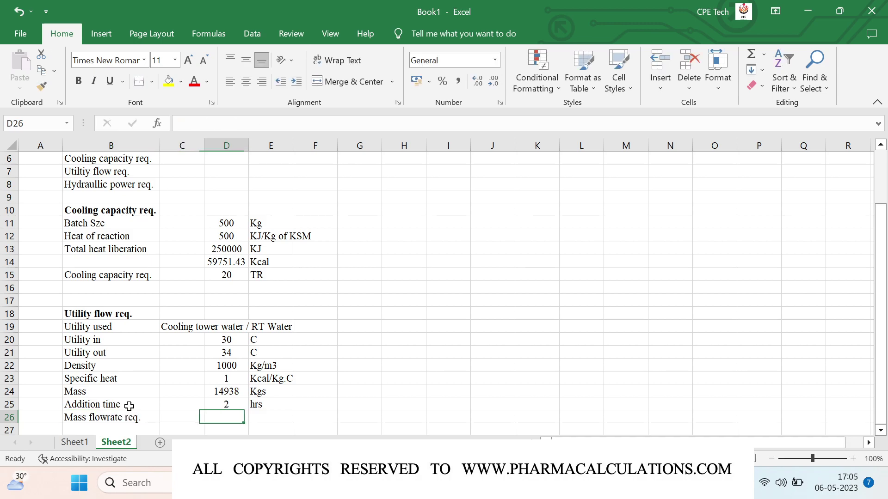
text(=)
key(Up)
key(Up)
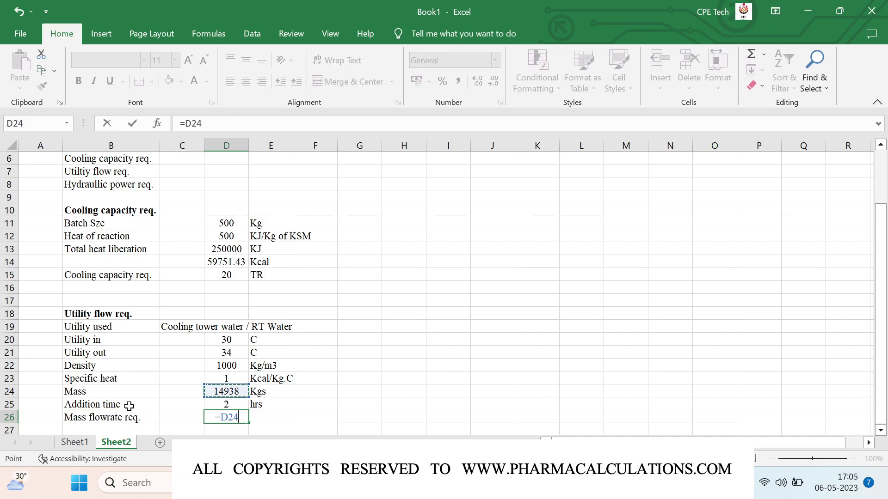
text(/)
key(Up)
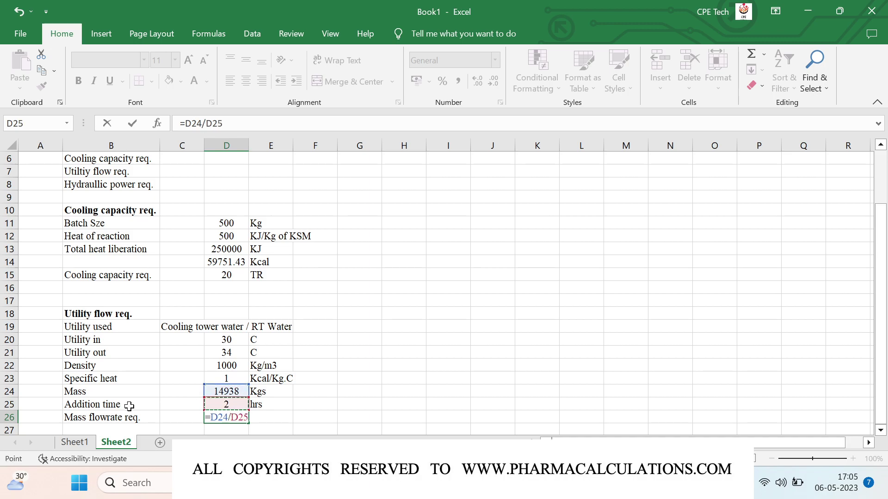
key(Return)
- Add the 'Kgs/hr' unit and round the flowrate to 7469
key(Up)
key(Right)
text(Kgs/hr)
key(Return)
key(Up)
key(Left)
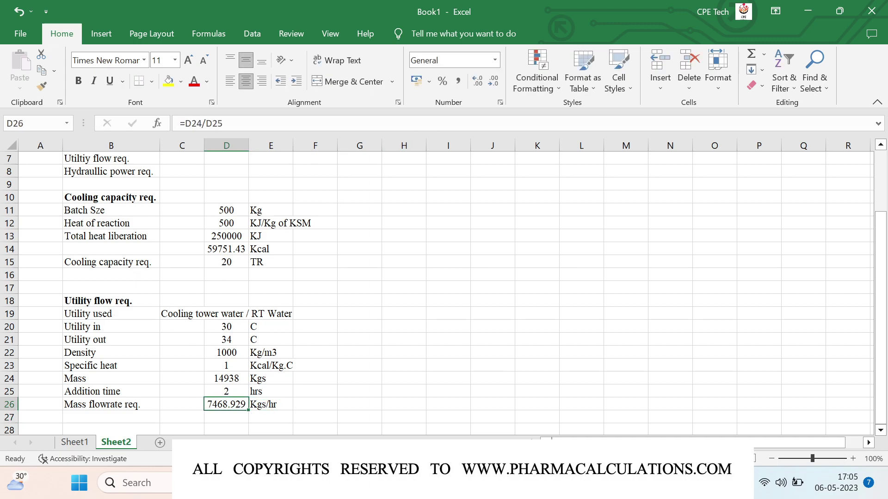
click(490, 87)
click(490, 87)
click(491, 87)
key(Left)
key(Left)
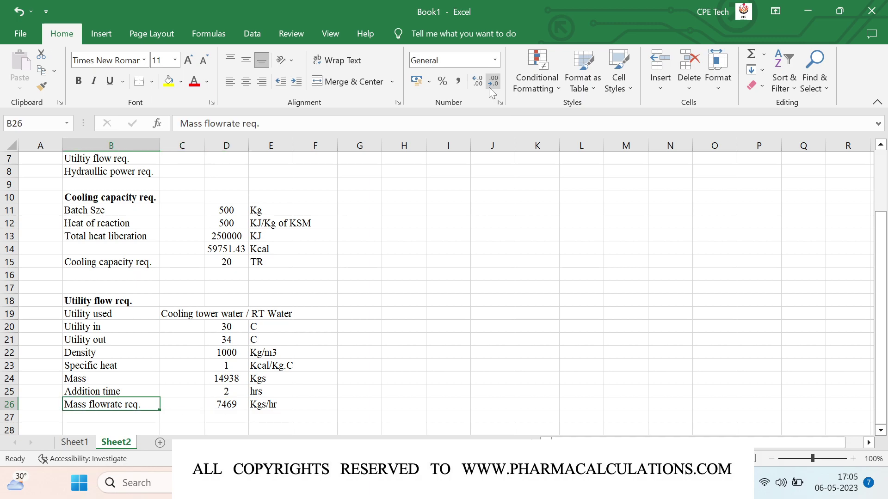
- Add a 'Volumetric flowrate' row in L/hr equal to the mass flowrate in D26
key(Down)
text(V)
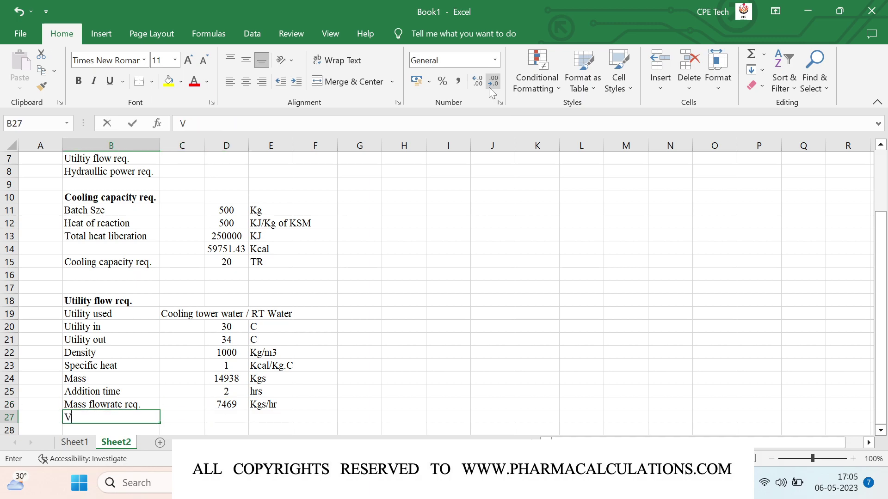
text(olumet)
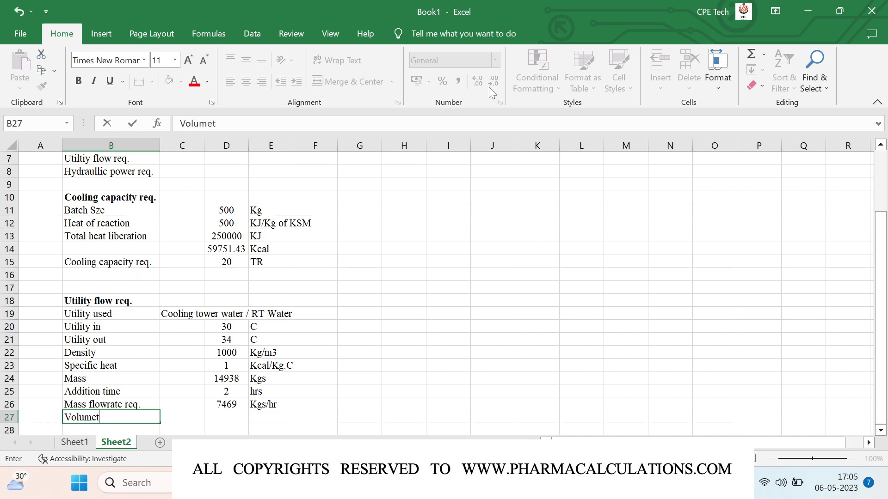
text(ric flowrate)
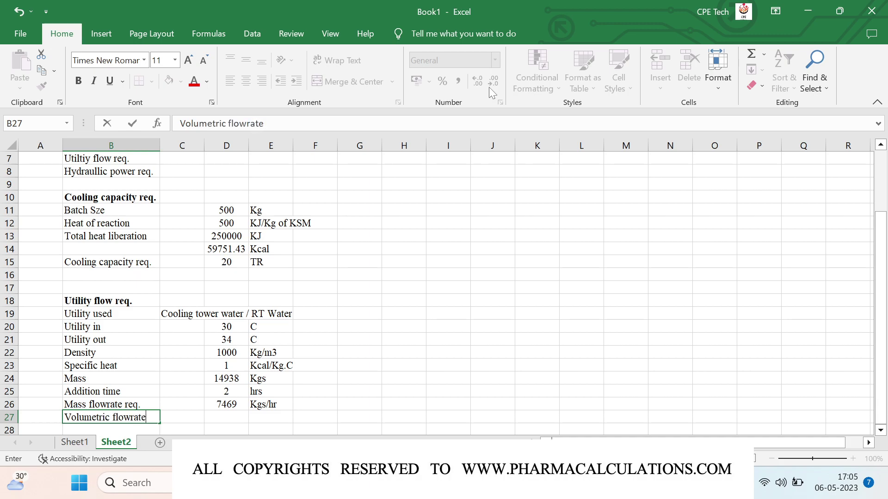
key(Right)
key(Right)
text(=)
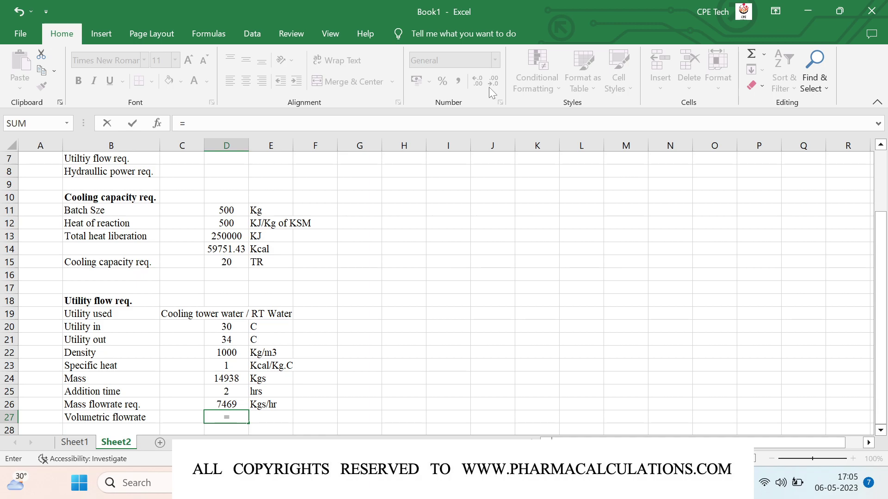
key(Up)
key(Tab)
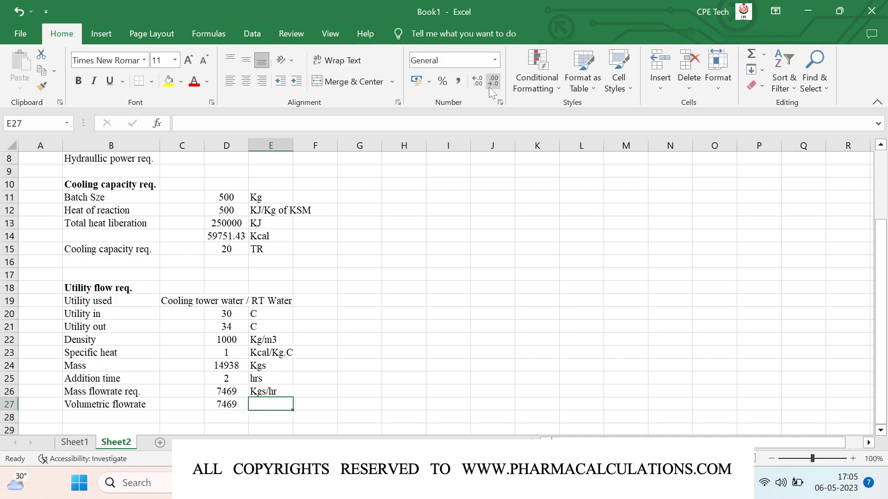
text(L/hr)
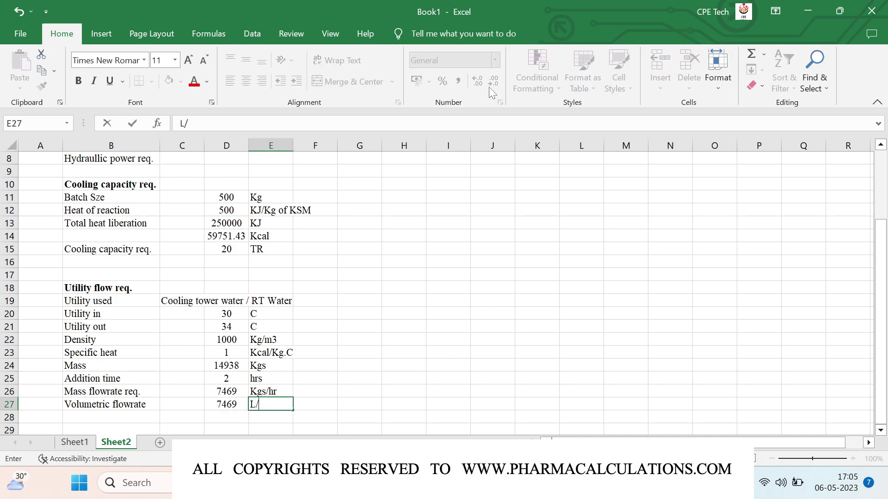
key(Return)
key(Left)
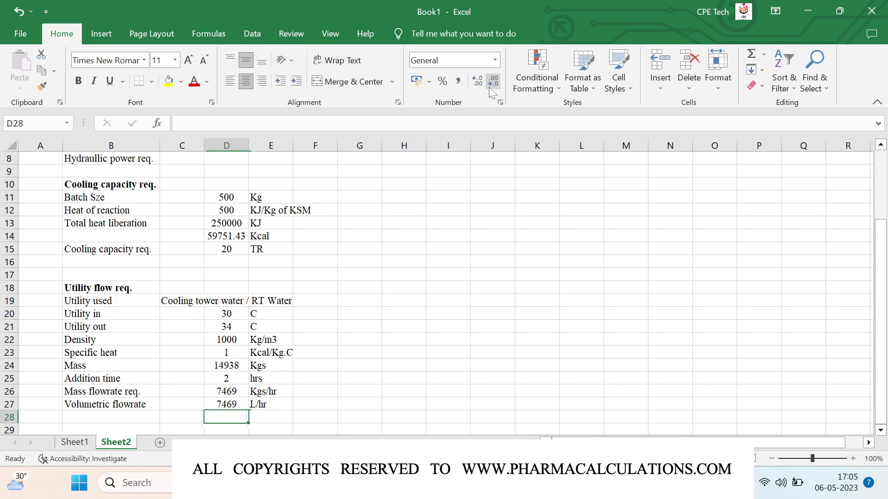
- Enter =D27/1000 in D28 to convert the flowrate to cubic metres
text(=)
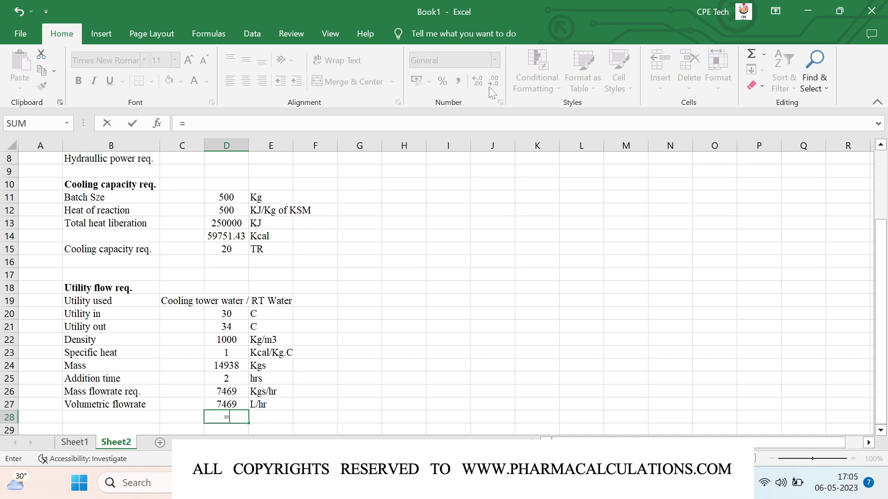
key(Up)
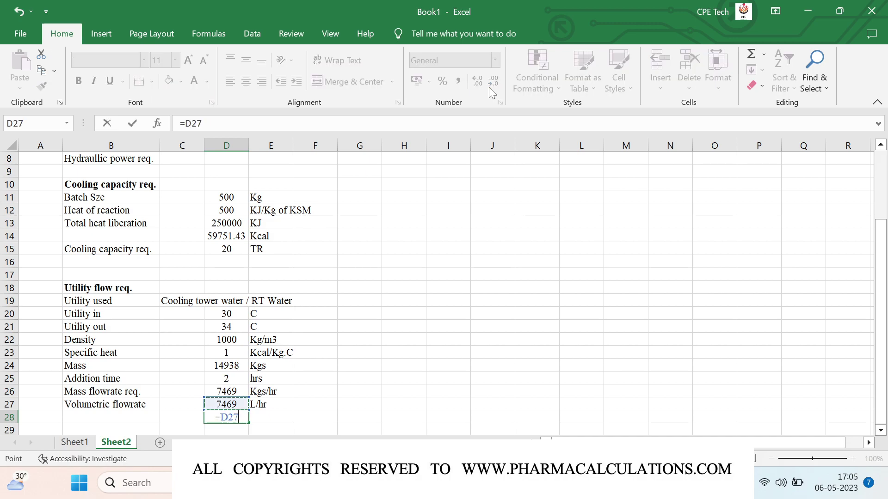
text(/100)
key(Return)
- Add the 'm3/hr' unit and trim D28 to two decimals, showing 7.47
key(Up)
key(Right)
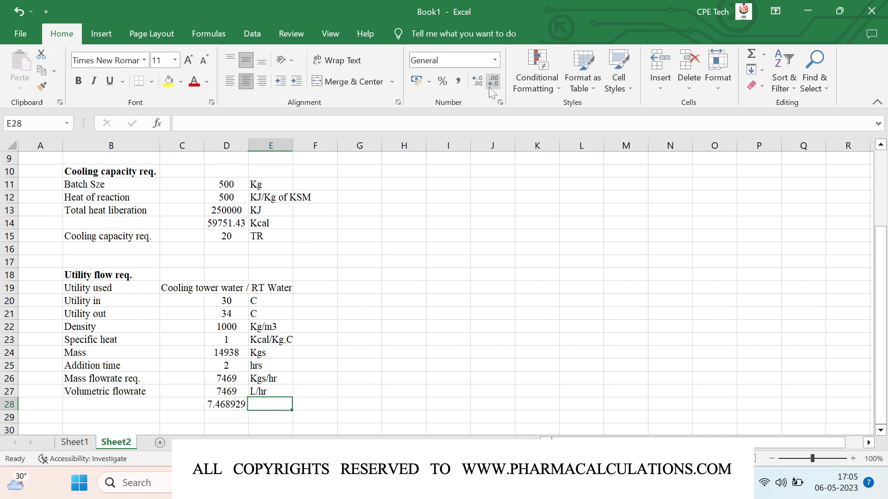
text(m3/hr)
key(Return)
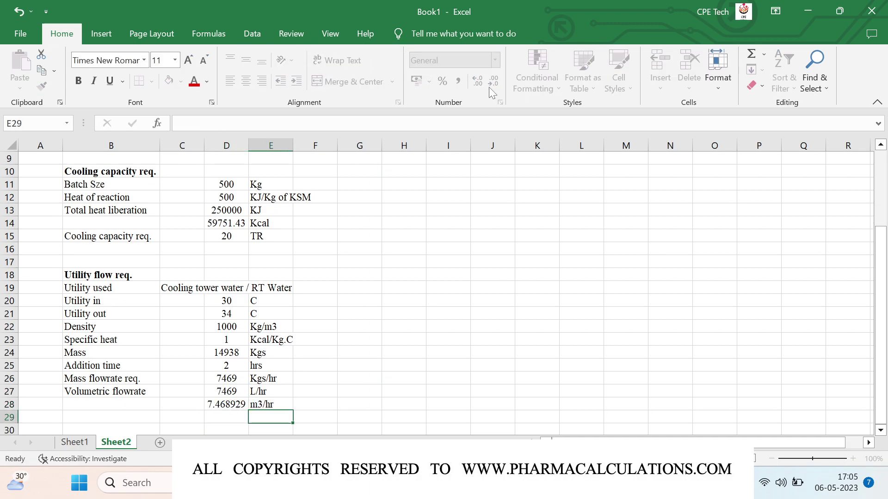
key(Up)
key(Left)
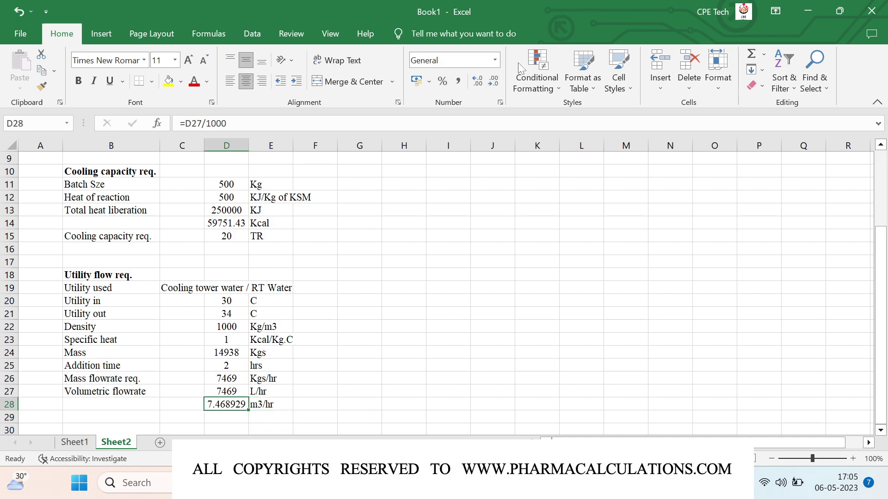
click(494, 82)
click(494, 82)
click(494, 81)
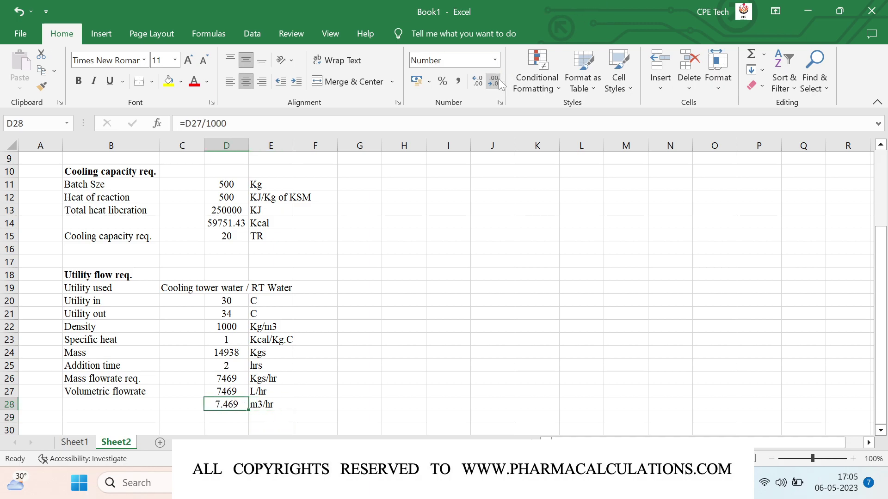
click(500, 83)
key(Down)
key(Left)
key(Left)
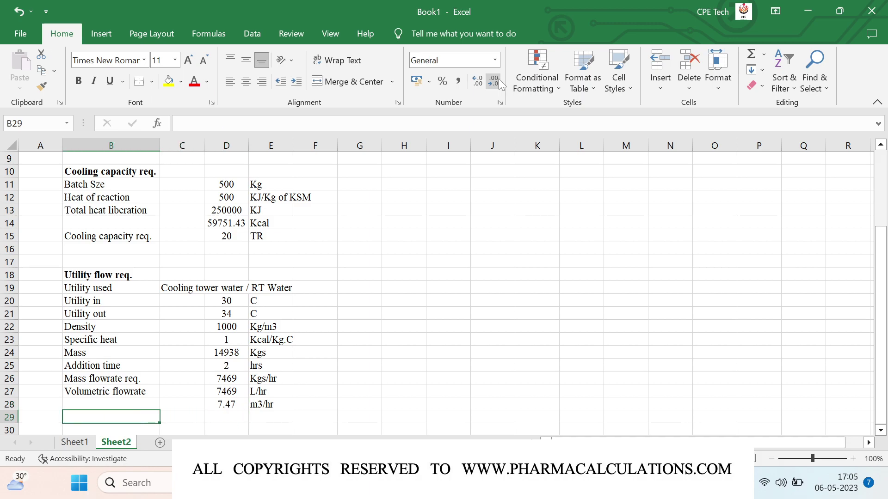
- Add an 'Efficiency' row of 80 % in row 29
text(Efficienty)
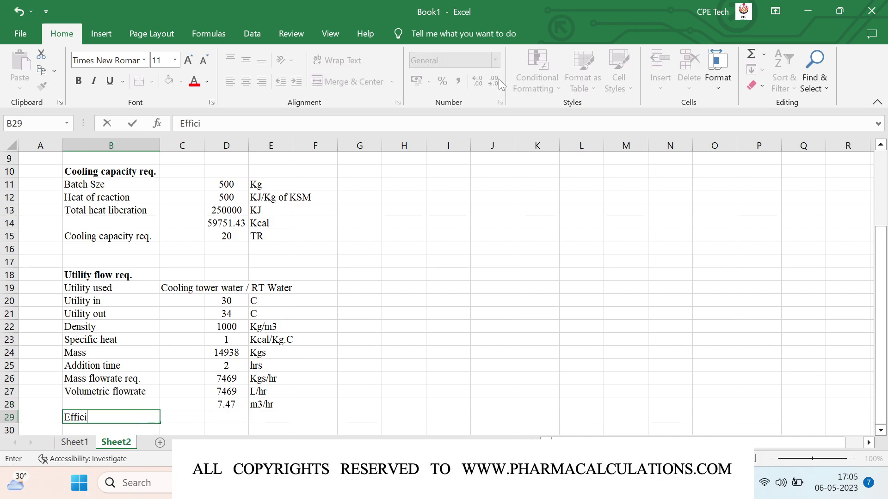
key(BackSpace)
key(BackSpace)
key(BackSpace)
text(ncy)
key(Right)
key(Right)
text(80)
key(Right)
text(%)
key(Return)
key(Left)
key(Left)
key(Left)
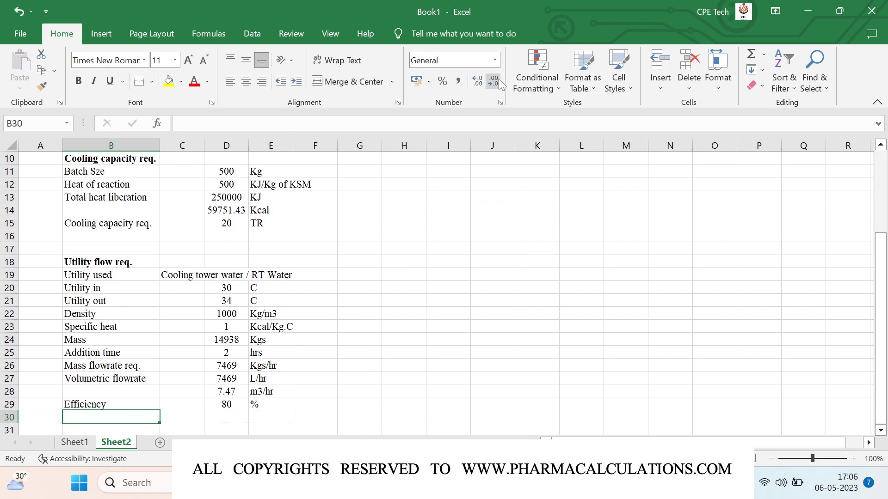
- Label row 30 'Volumetric flowrate' and enter =D28/(D29/100) in D30
text(Volumetric flowrate)
key(Right)
key(Right)
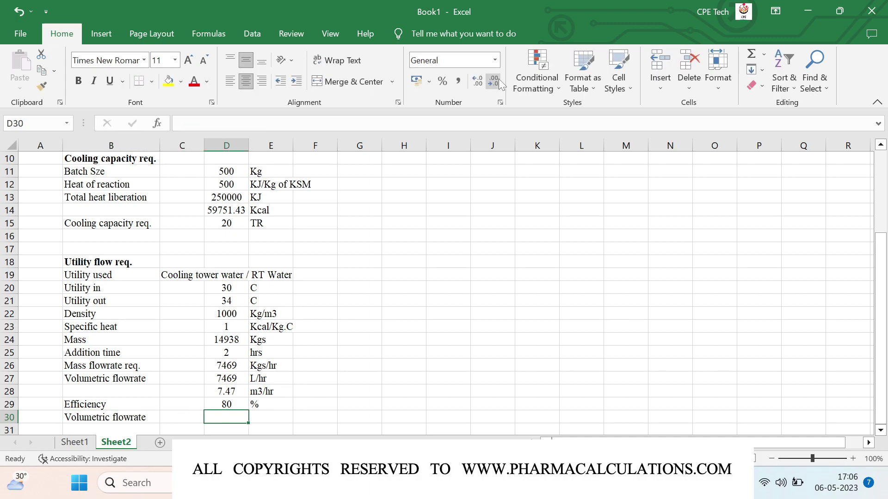
text(=)
key(Up)
key(Up)
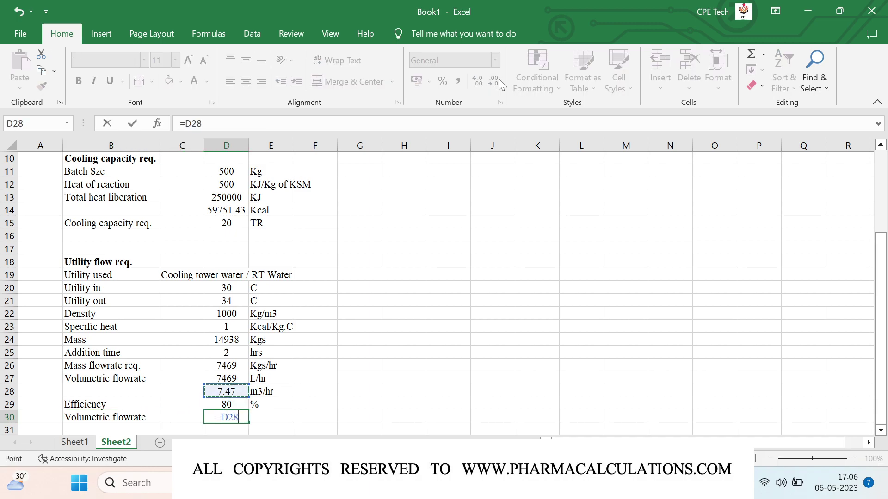
text(/()
key(Up)
text(/100))
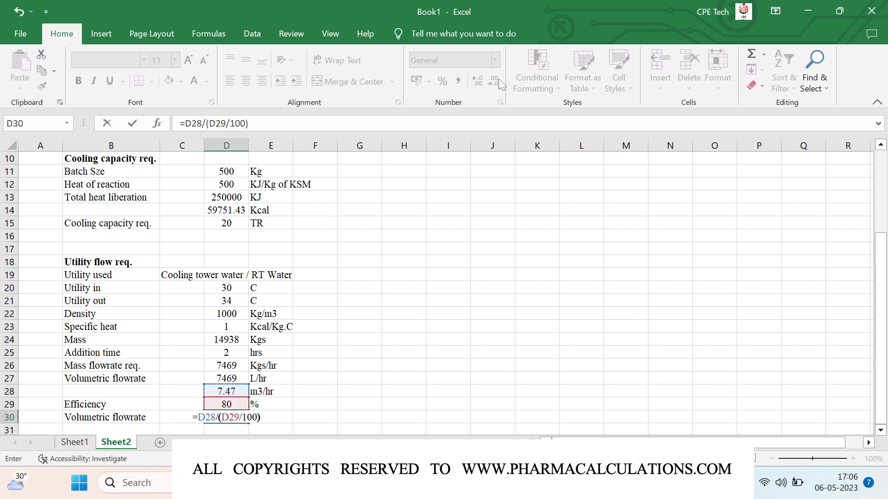
key(Return)
- Trim the adjusted flowrate to 9.34 and add the 'm3/hr' unit
key(Up)
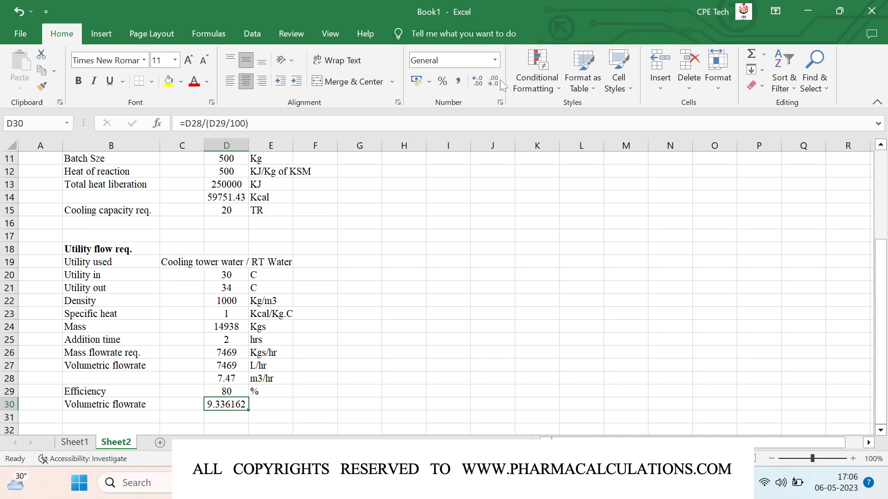
click(494, 83)
click(494, 83)
click(494, 83)
click(494, 84)
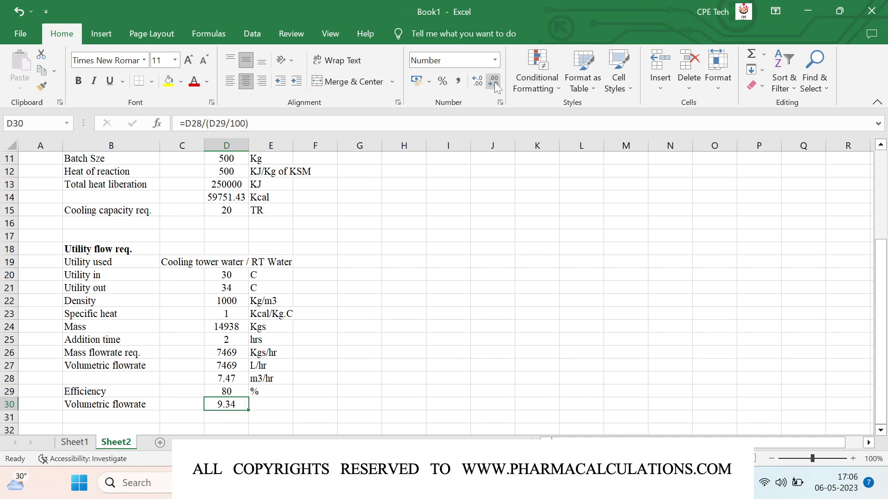
key(Right)
text(m3/hr)
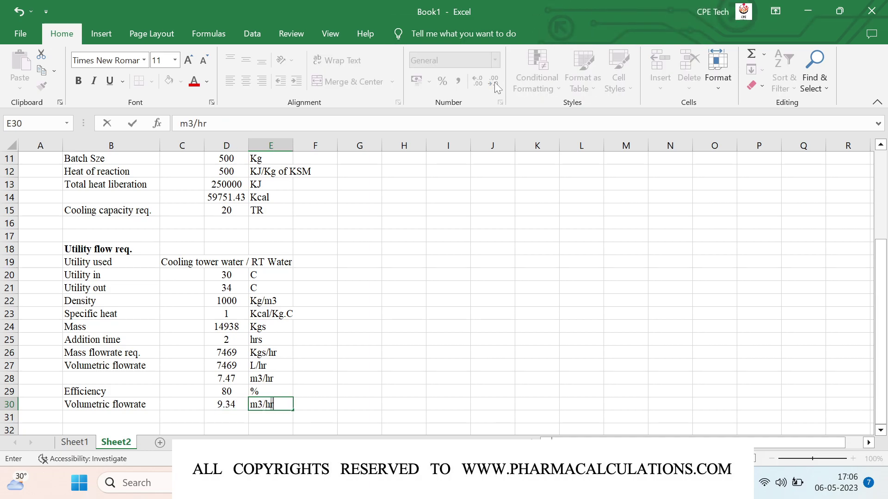
key(Return)
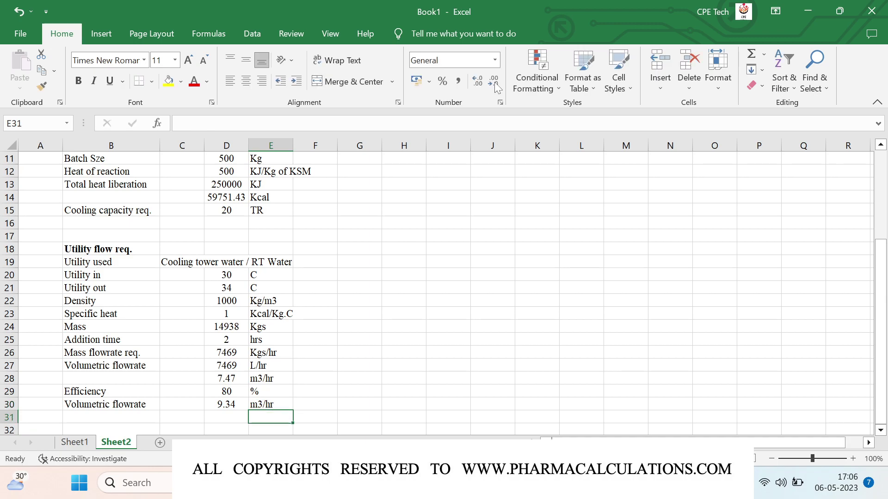
key(Left)
key(Left)
key(Left)
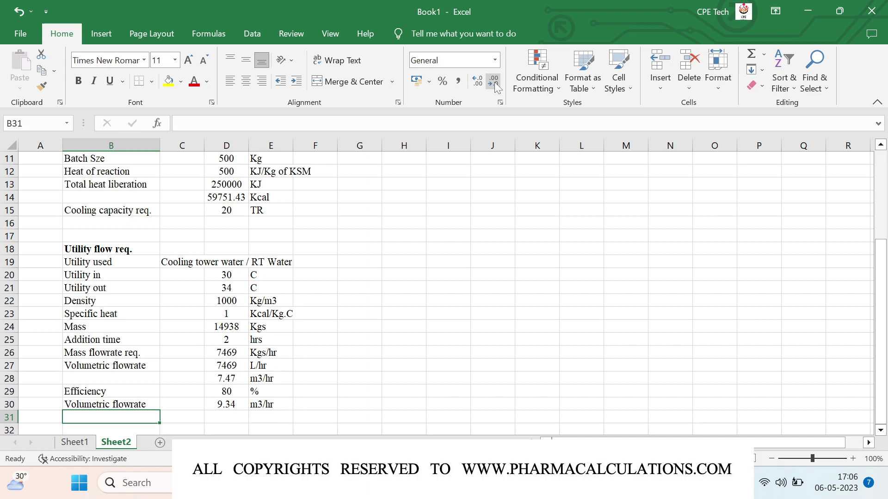
- Add the bold heading 'Pump hydraullic power req.' in B32
key(Down)
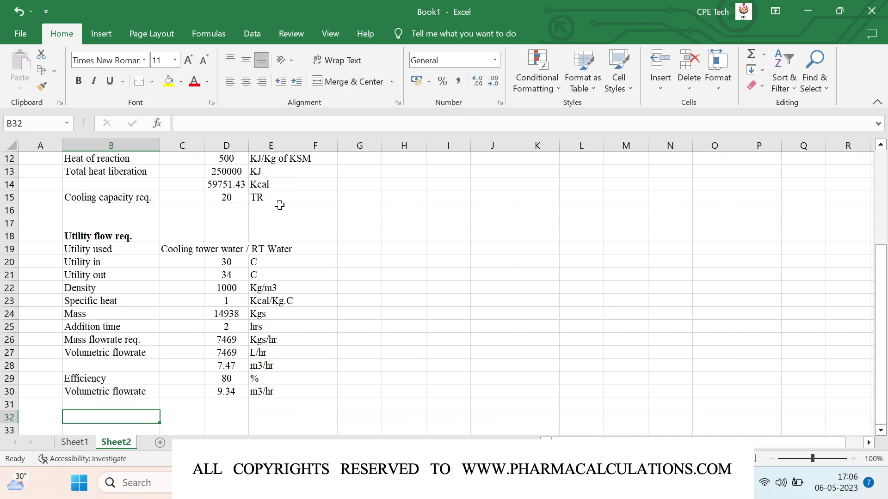
scroll(255, 246, down, 1)
scroll(255, 246, down, 2)
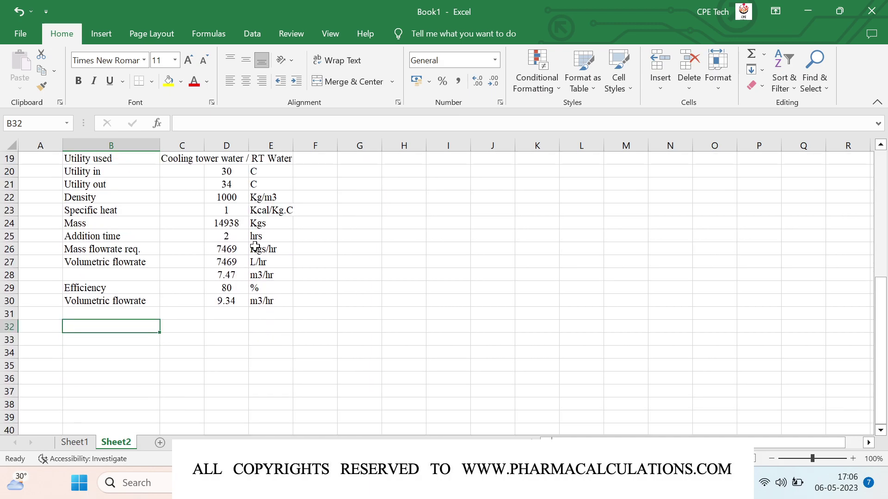
text(Pump hydraullic power req.)
key(Return)
key(Up)
key(ctrl+b)
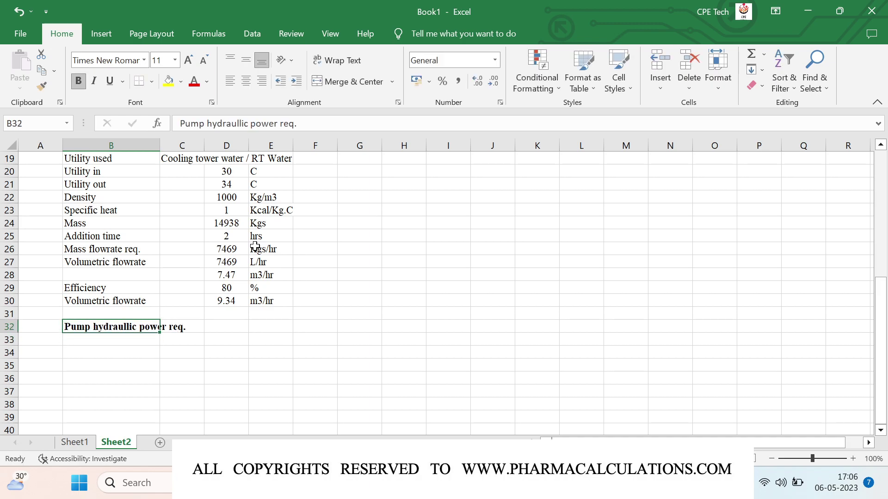
key(Down)
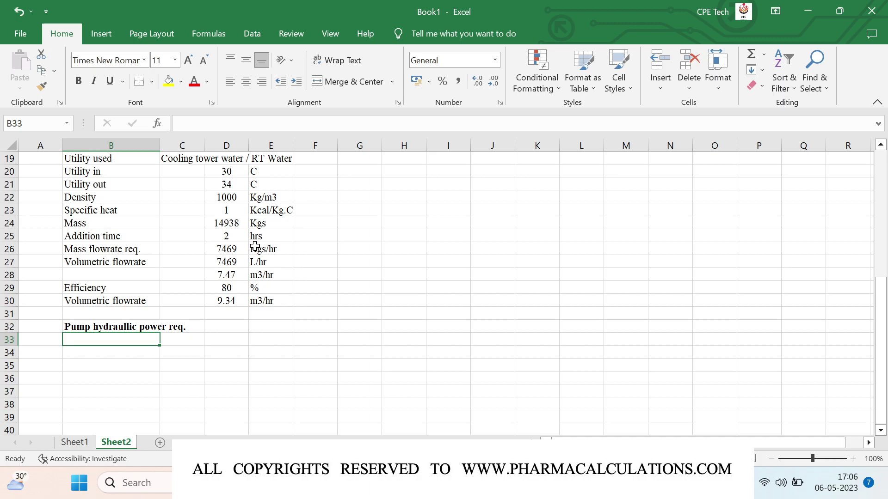
- List 'Hydraullic power' as '= Flowrate x Differential pressure', '= Q x dP' and '= Q x rho x g x h'
text(H)
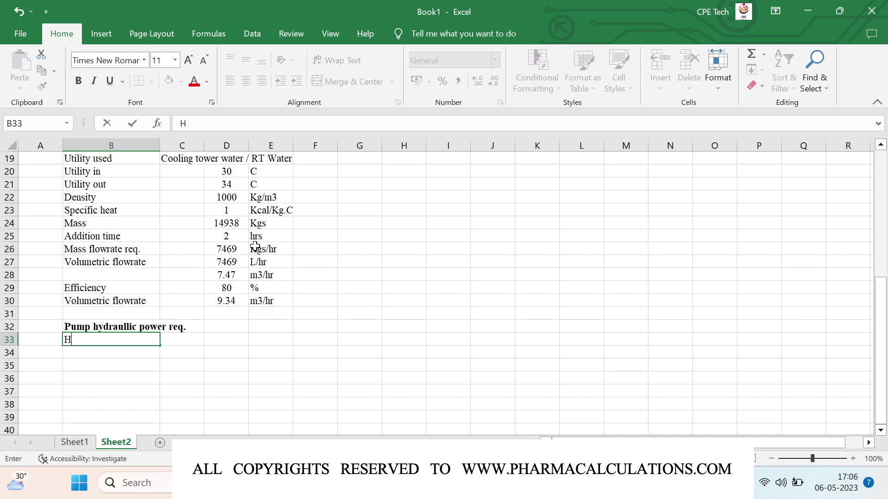
text(ydraullic power)
key(Tab)
text('=)
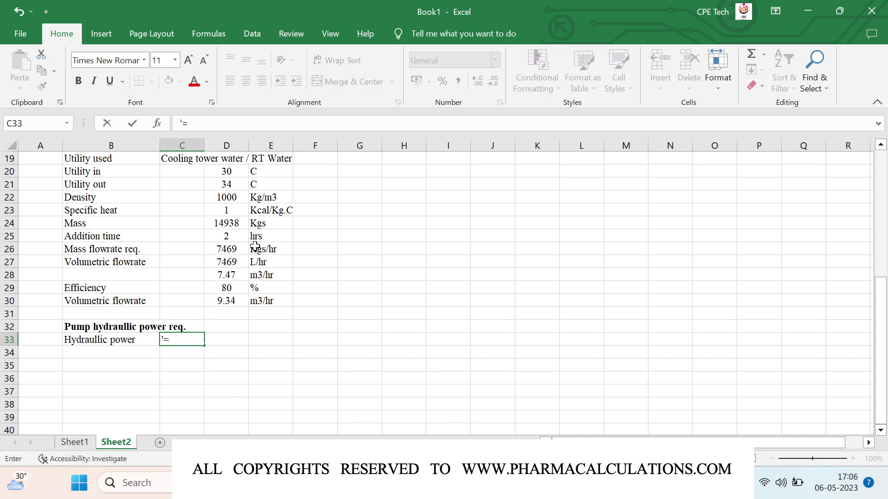
text( Flowrate x)
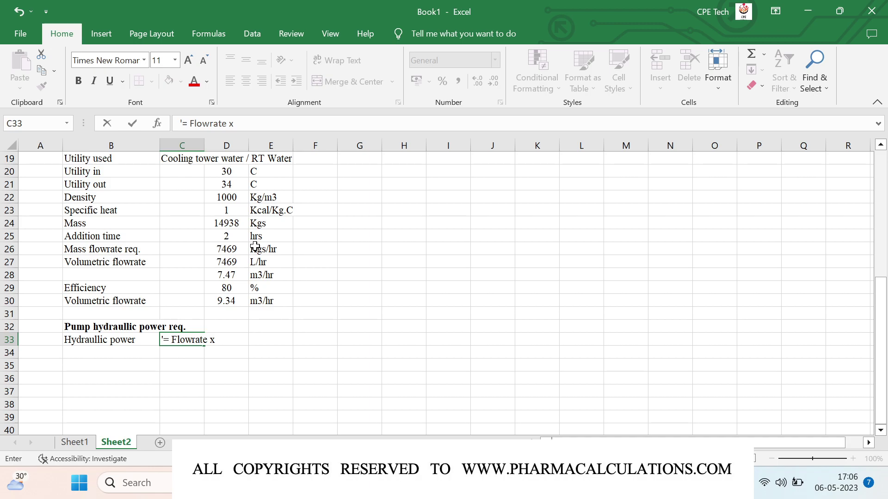
text( Differential pressure)
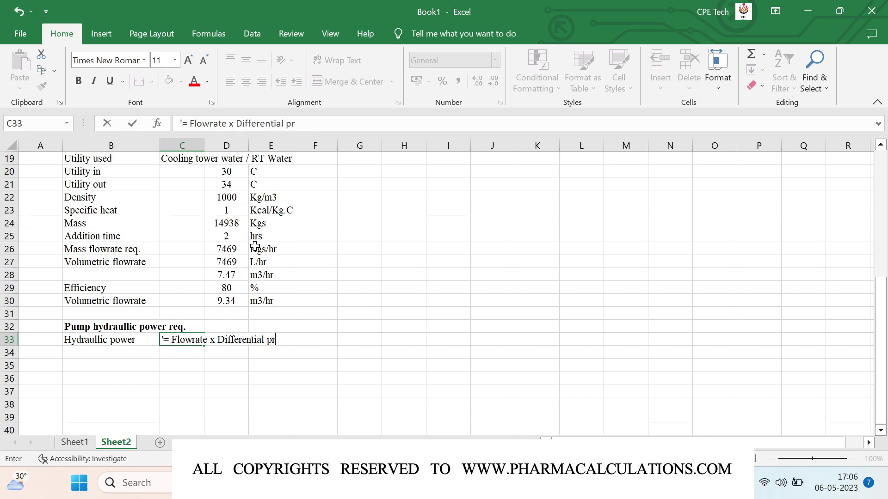
key(ctrl+Return)
key(Return)
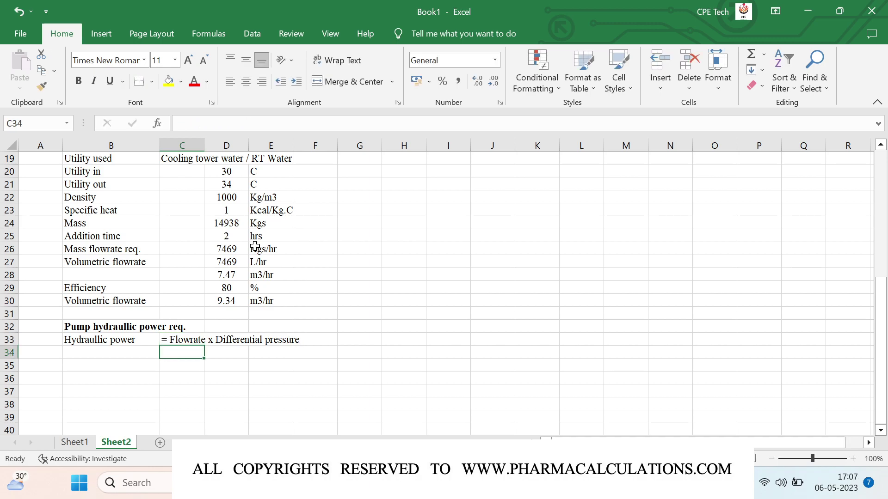
text('=)
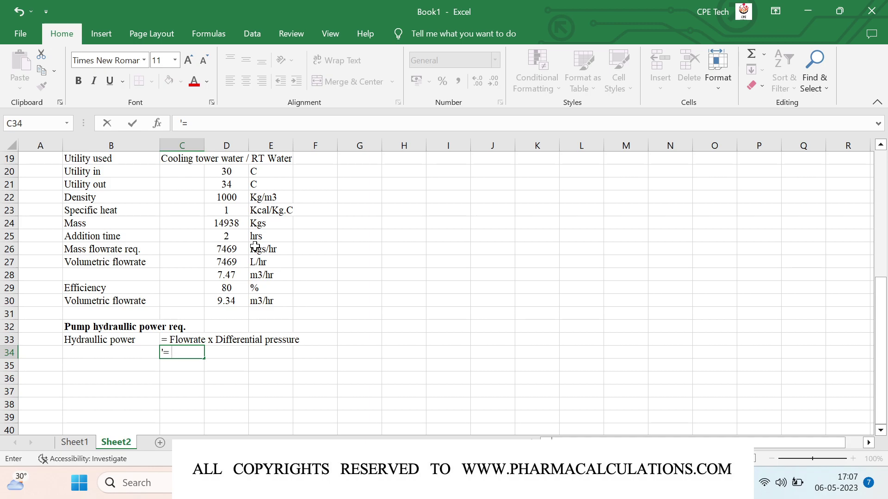
text( Q x dP)
key(Return)
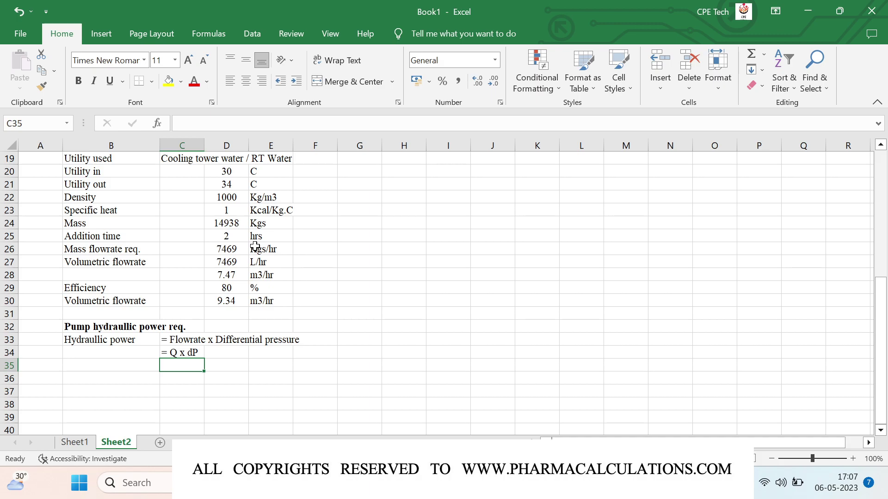
text('= Q x r)
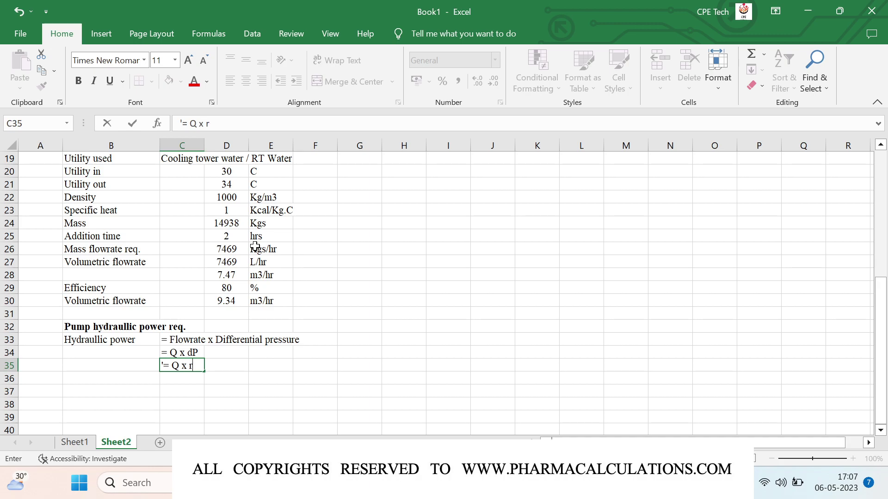
text(ho x g x h)
key(Return)
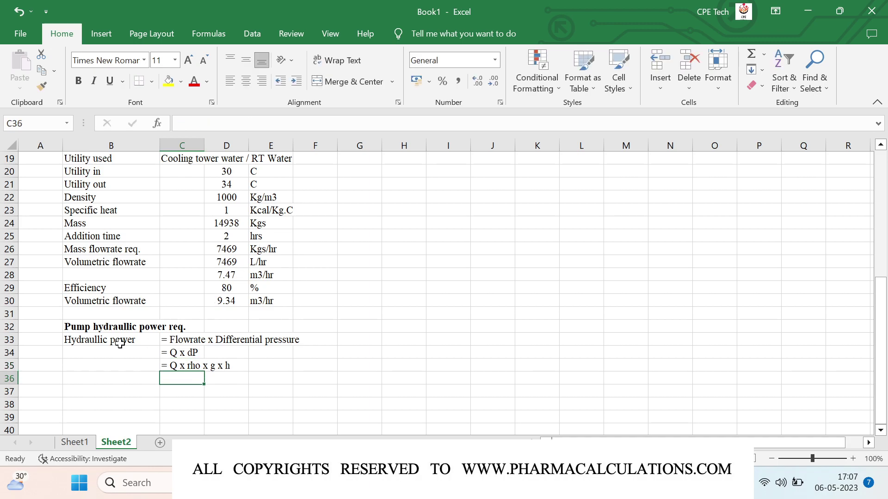
scroll(80, 342, down, 1)
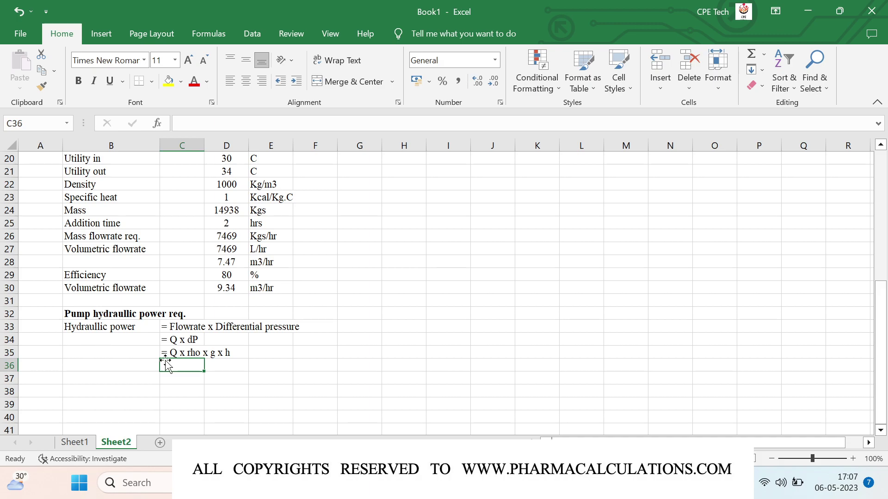
- List Q with unit m3/hr and Density with unit Kg/m3 in rows 36 and 37
click(137, 371)
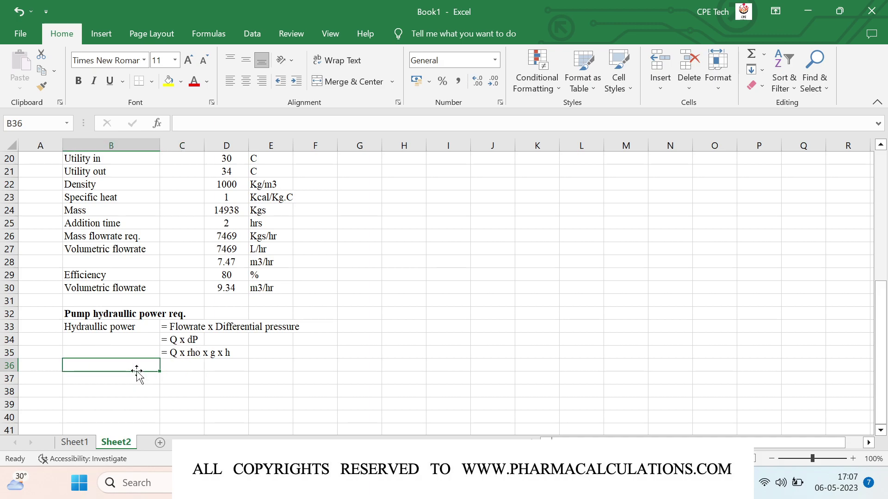
text(Q)
key(Tab)
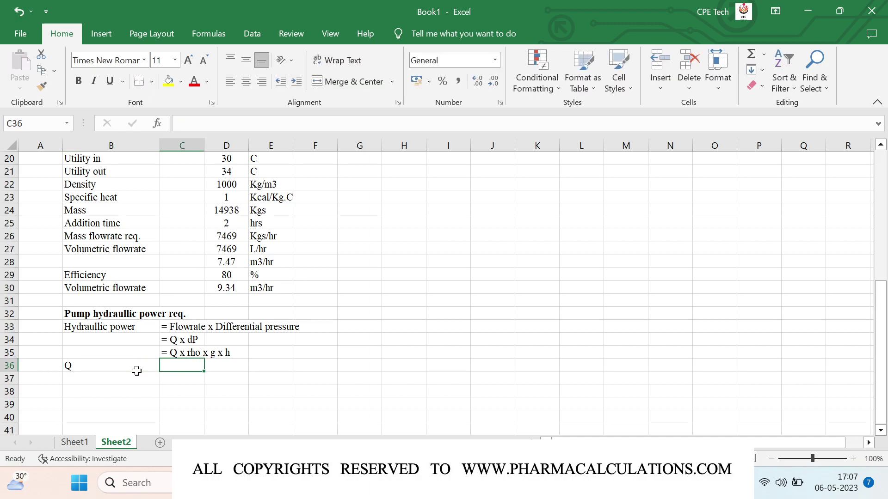
text(m3/hr)
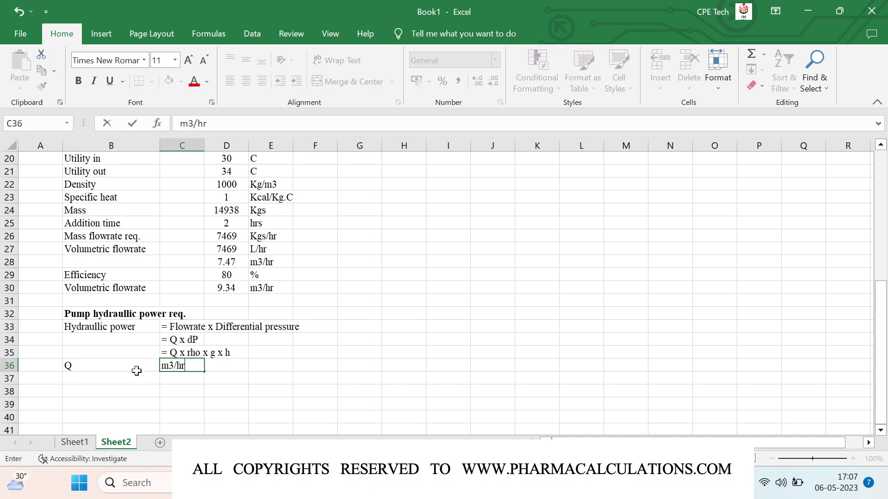
key(Return)
click(136, 375)
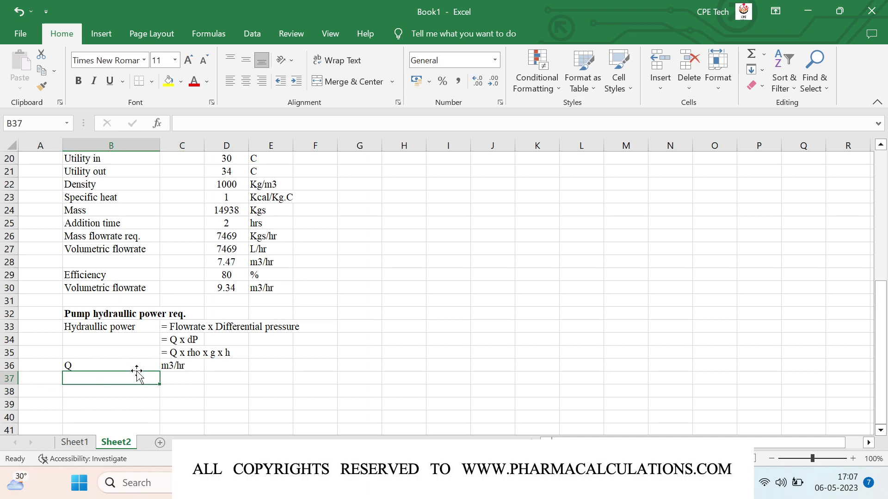
text(Density)
key(Tab)
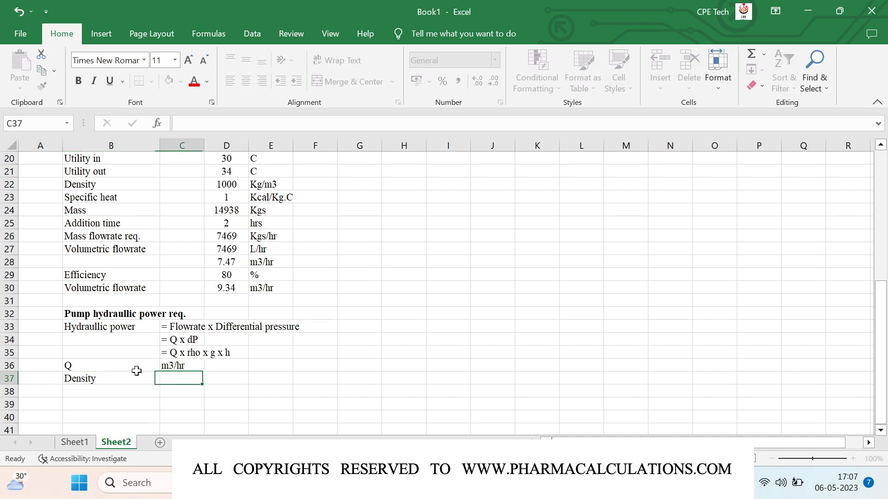
text(Kg/m3)
key(Return)
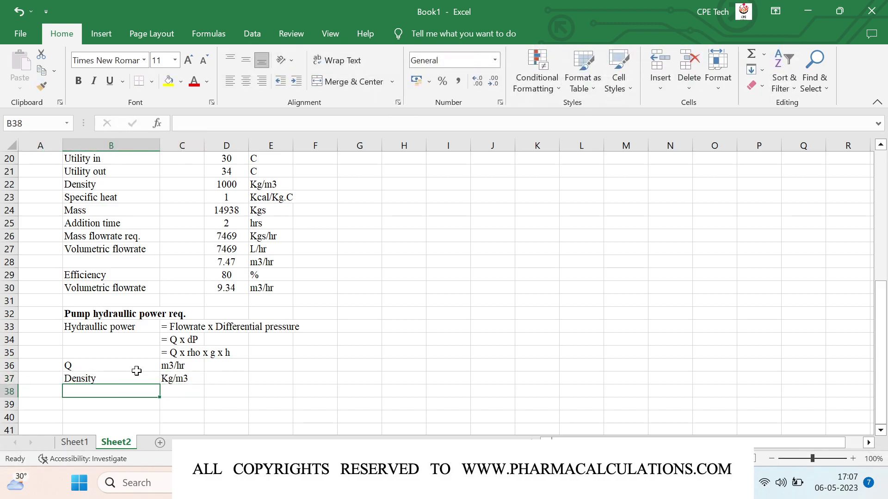
- Add g as 9.81 m/s2 and h with unit m below Density
text(g)
key(Tab)
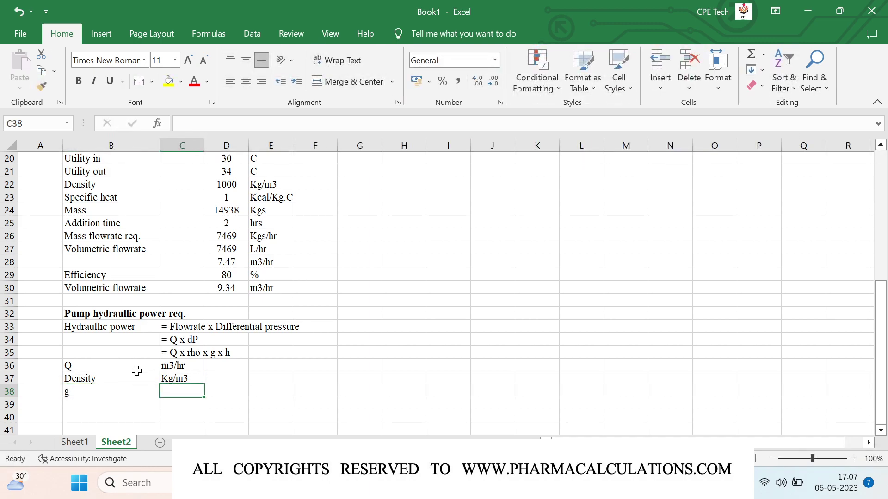
text(9)
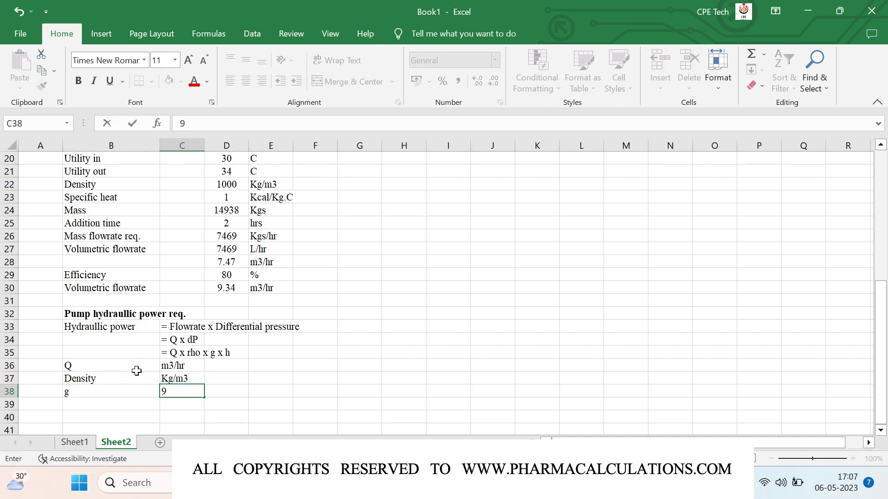
text(.81 m/s2)
key(Return)
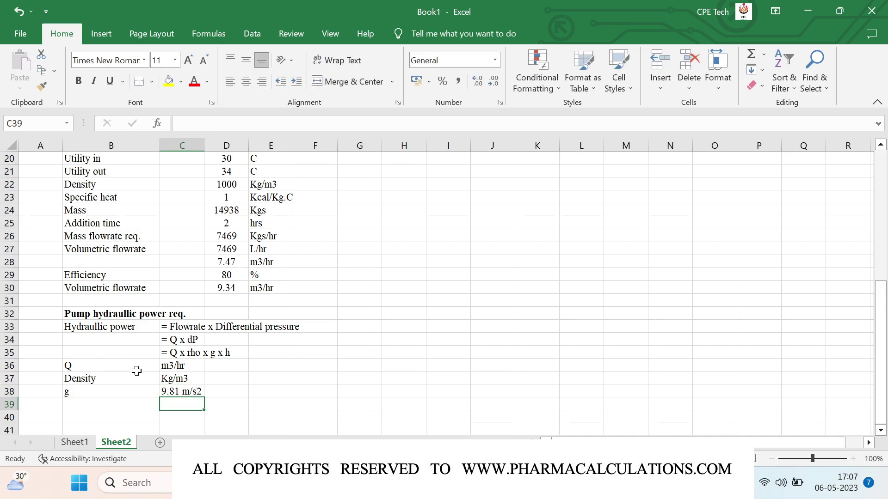
key(Right)
text(h)
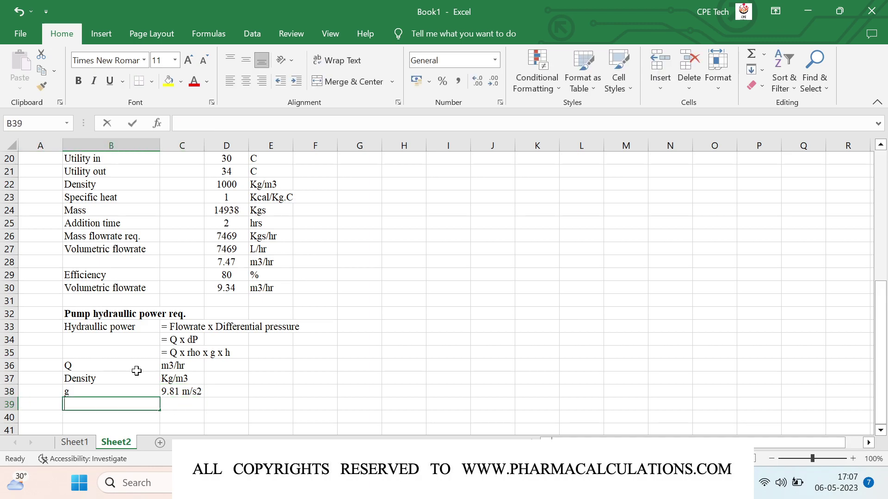
key(BackSpace)
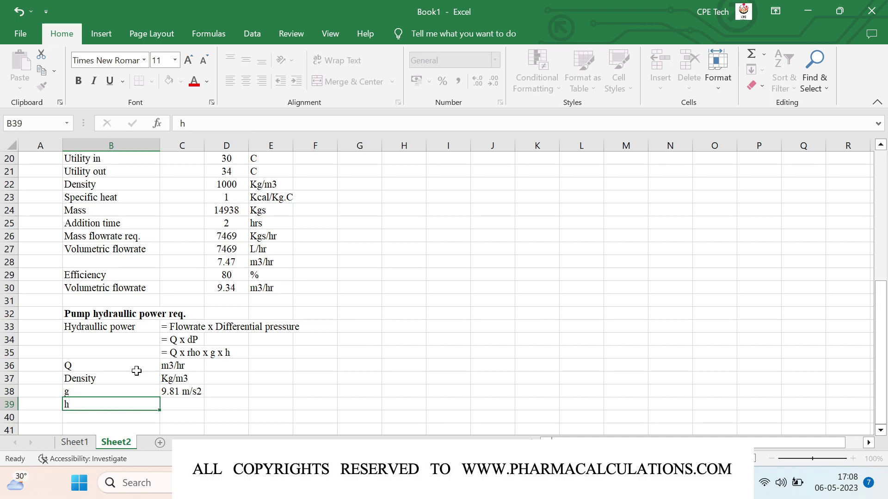
key(Tab)
text(m)
key(Return)
key(Up)
text(m)
key(BackSpace)
key(Return)
key(Left)
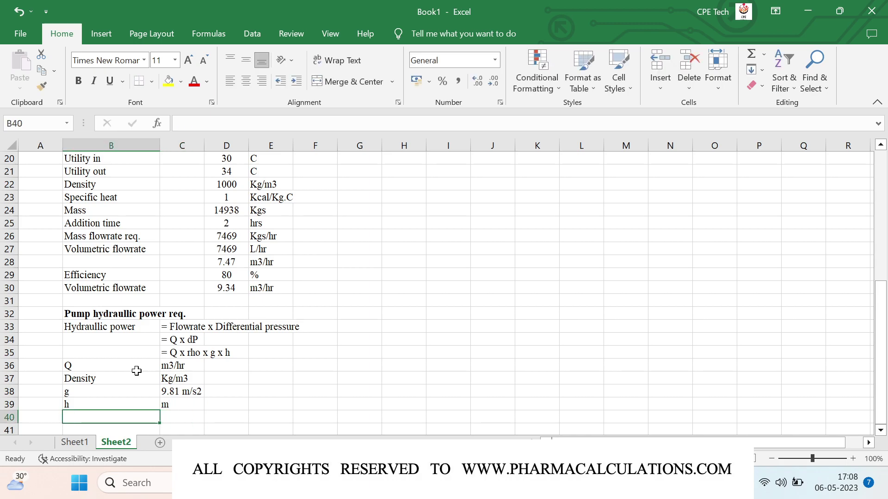
scroll(137, 371, down, 1)
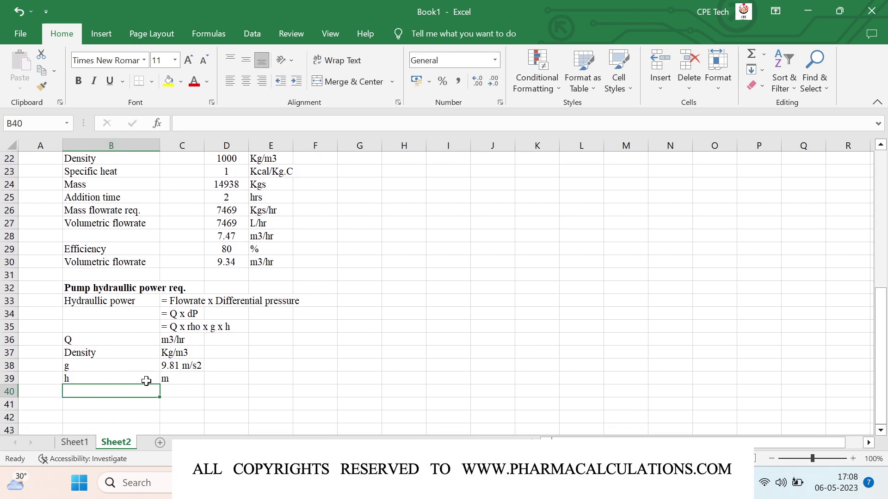
click(101, 403)
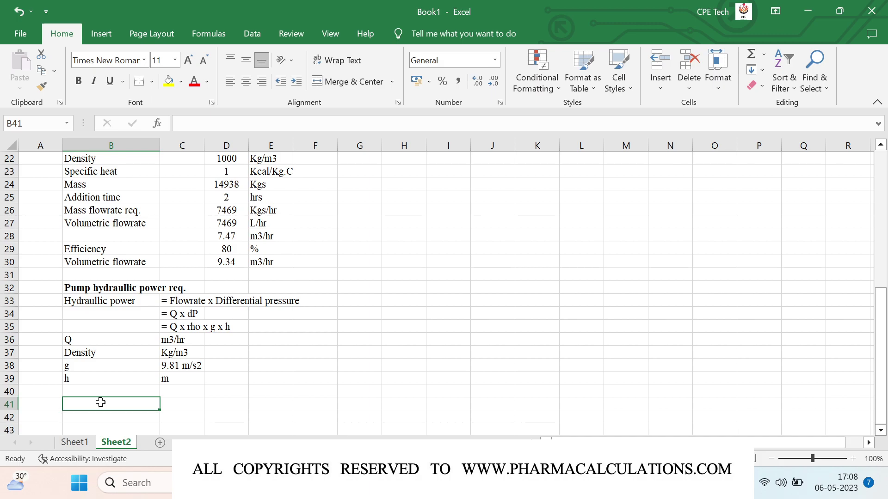
scroll(100, 403, down, 1)
scroll(101, 402, down, 2)
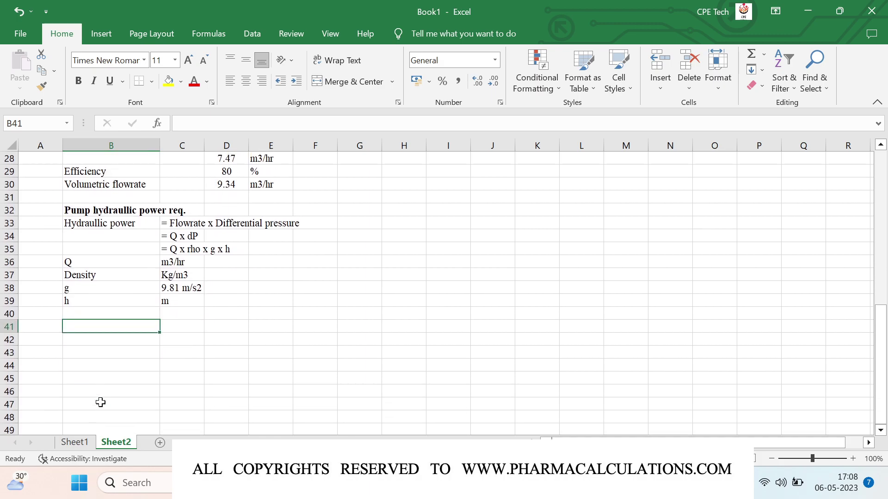
- Label row 41 'Power (kW)' with the text formula '= Q x rho x g x h / (3.6 x 10^6)'
text(Power)
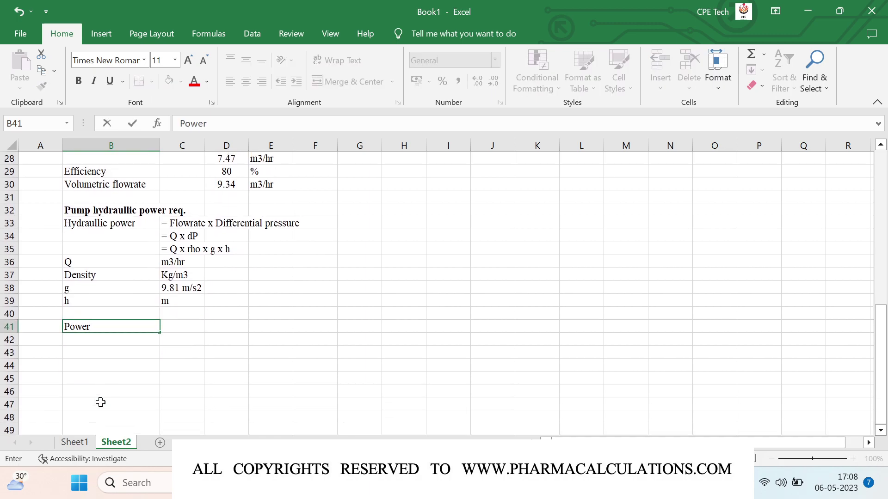
key(Tab)
text('=)
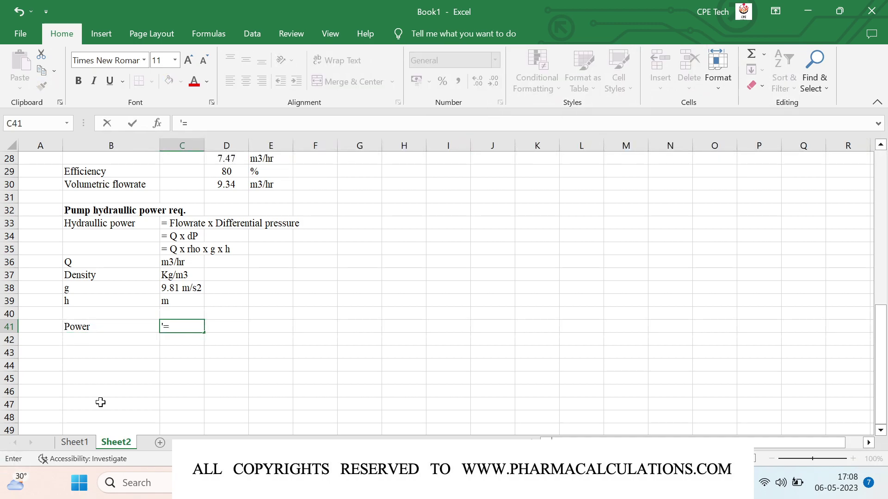
text( Q x rho x g x h / (3.6 x 1)
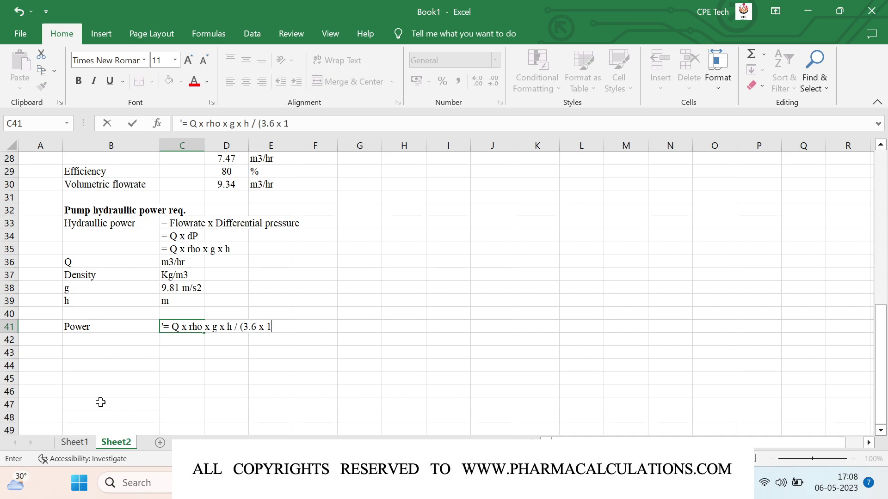
text(0^6))
key(Return)
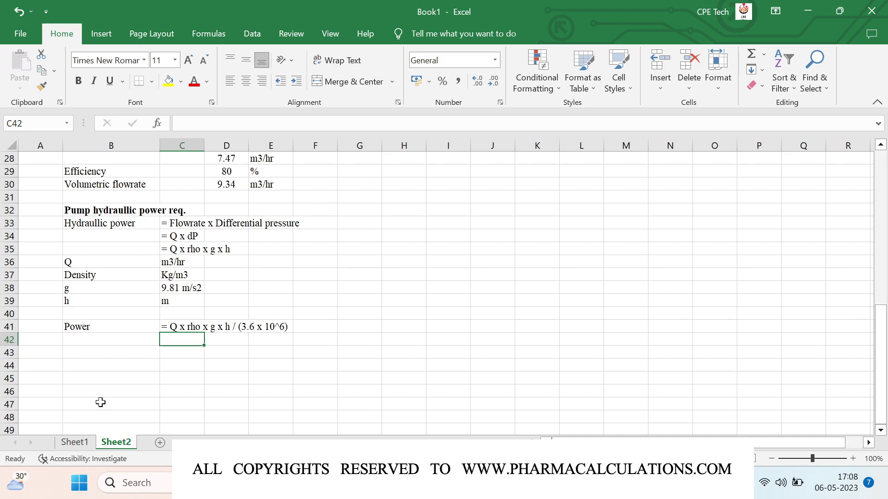
click(102, 328)
key(F2)
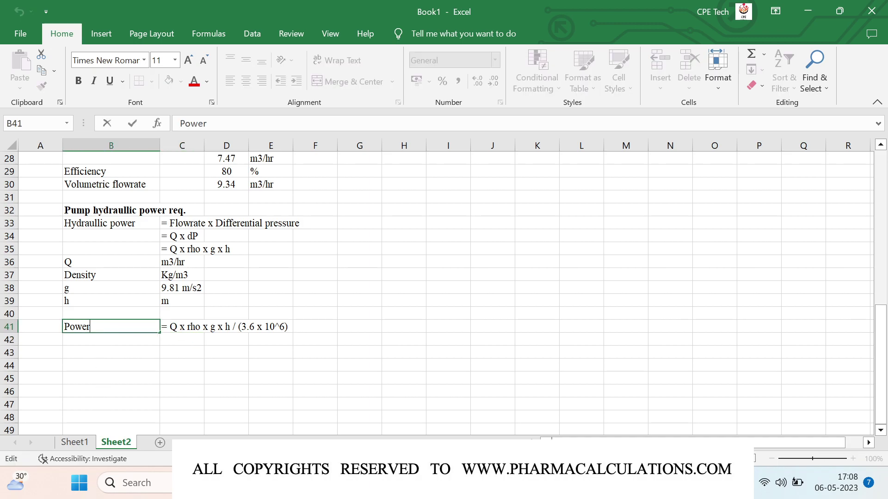
text((kW))
key(Return)
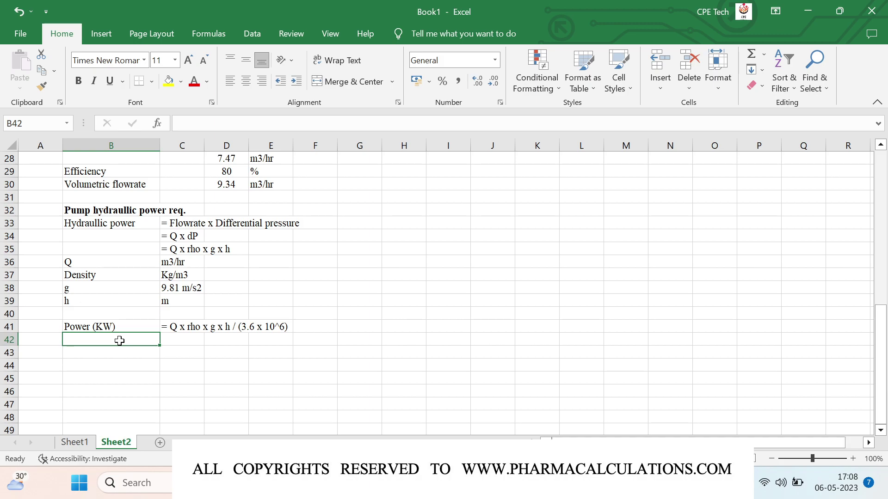
- Enter Head as 15 with unit m in row 42
text(Head)
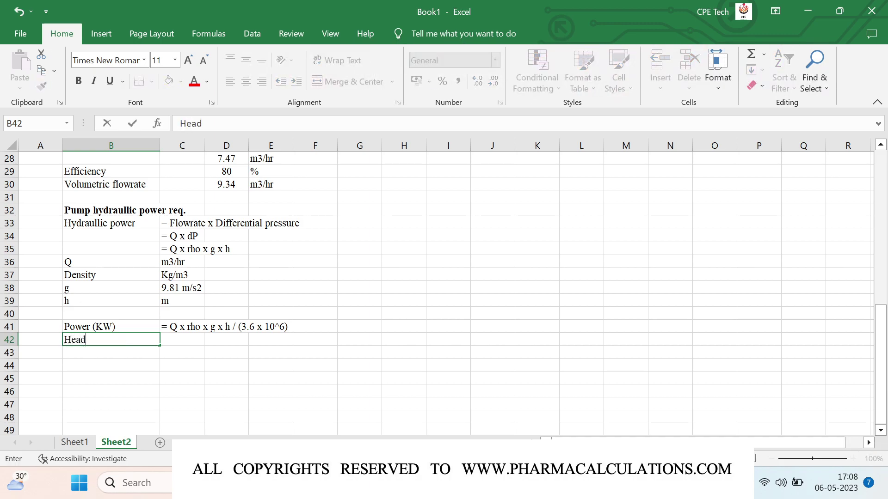
key(Tab)
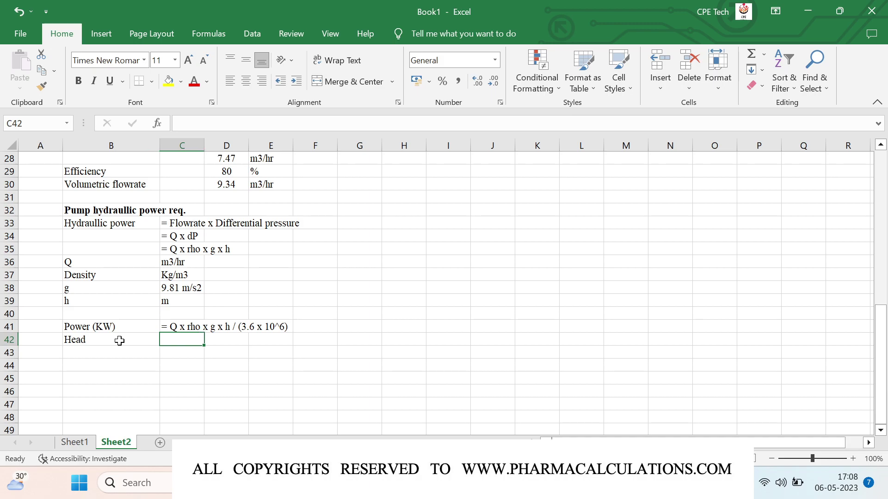
text(15)
key(Tab)
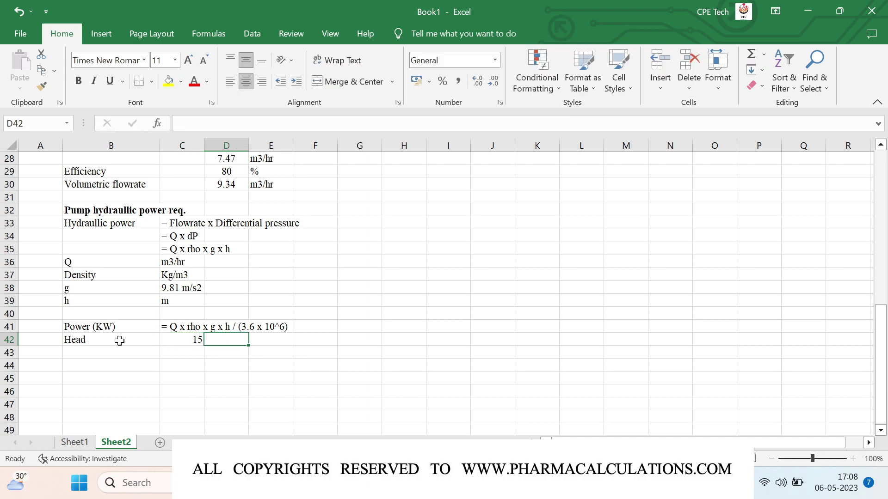
text(m)
key(Return)
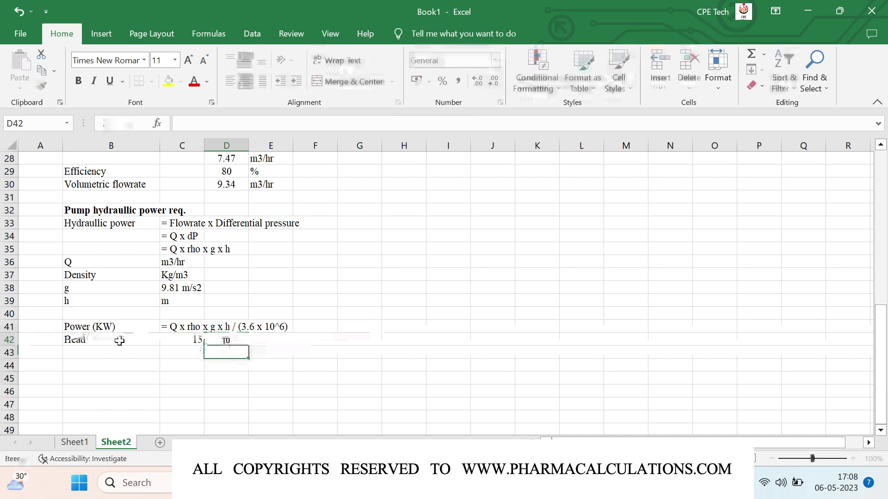
key(Left)
key(Left)
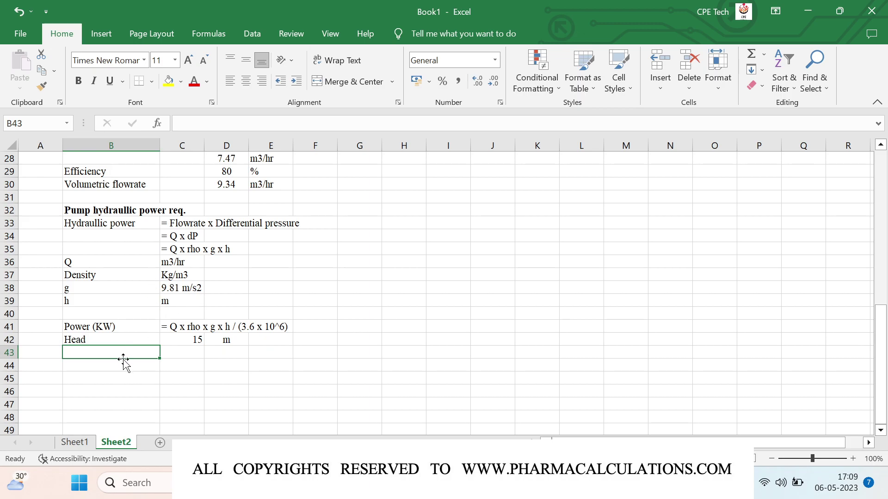
key(Down)
- Label row 44 'Power (KW)' and compute =D30*1000*9.81*C42/(3.6*10^6) in D44
text(Pow)
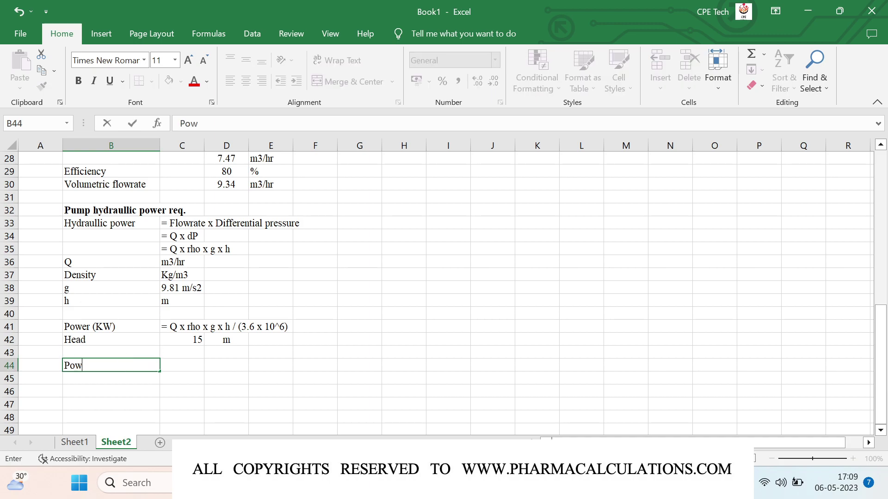
text(er (KW))
key(Tab)
key(Tab)
text(=)
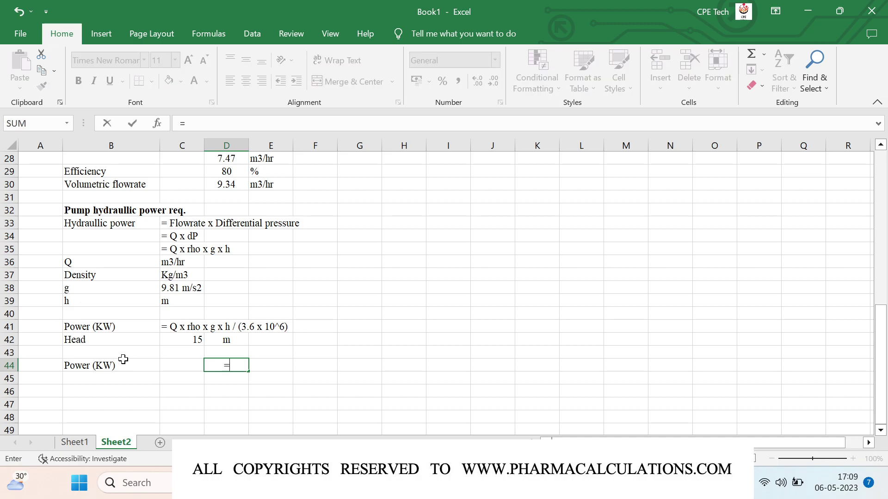
click(224, 184)
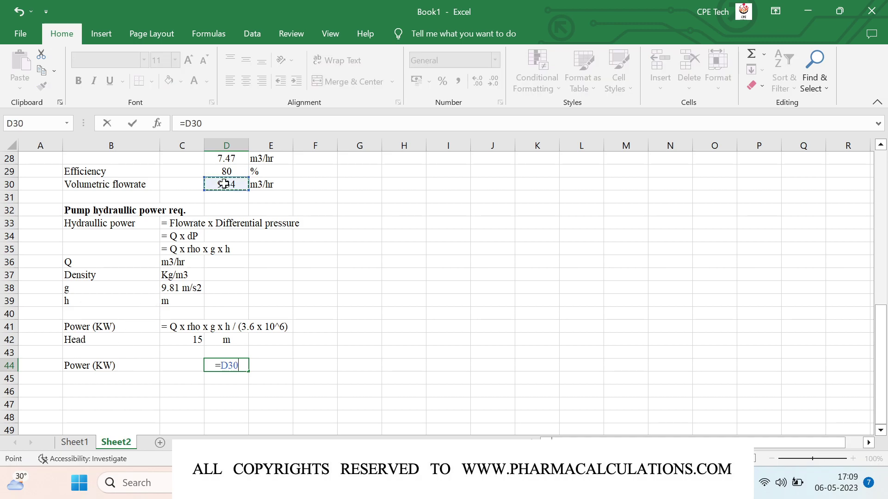
text(*1000)
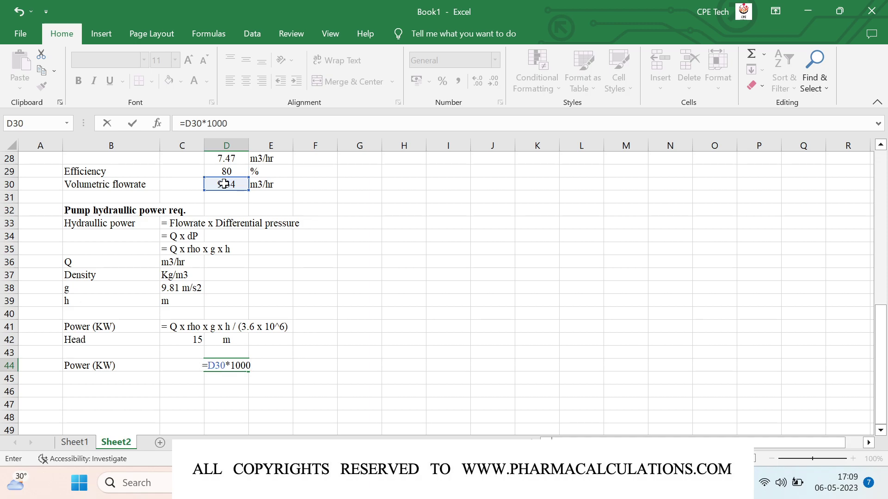
text(*)
text(9.8)
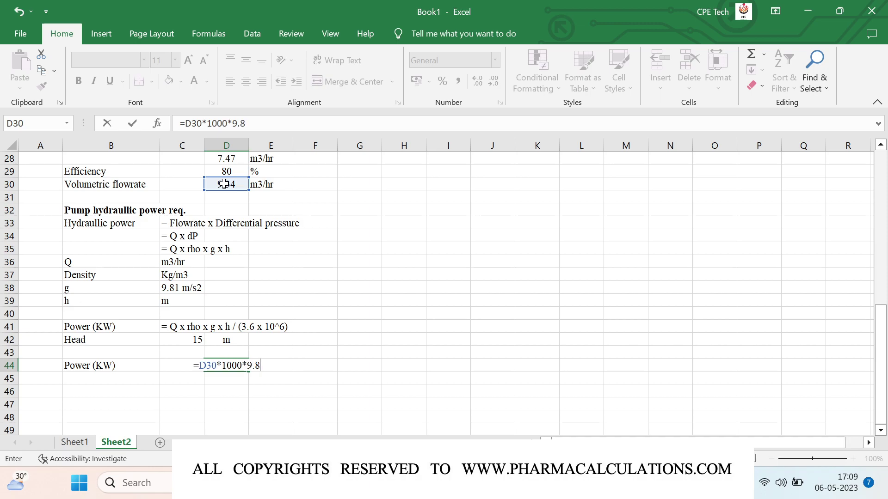
text(1*)
click(172, 343)
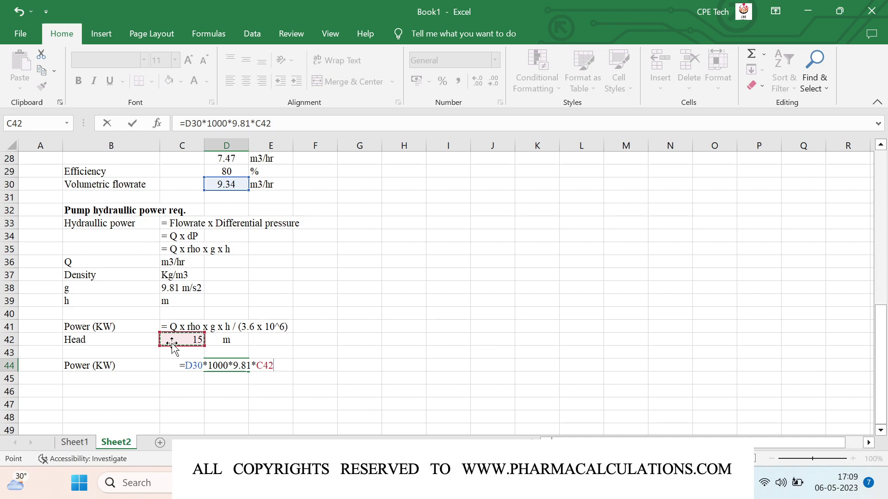
text(/(3.6*10^6)
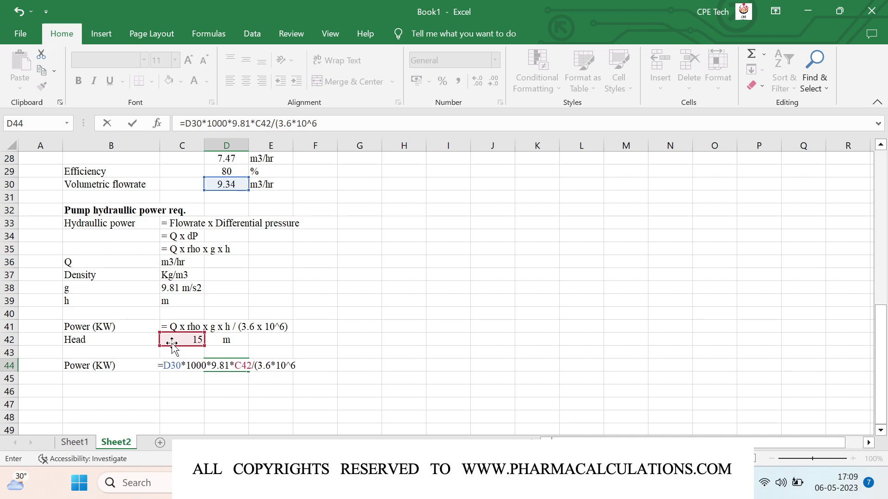
text())
key(Return)
- Add the KW unit beside the power and round its display to 0.38
key(Up)
key(Right)
text(KW)
key(Return)
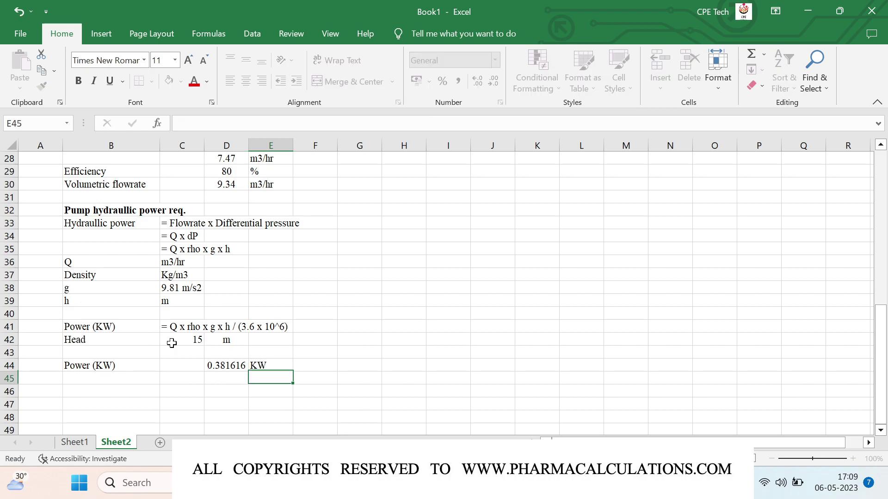
key(Left)
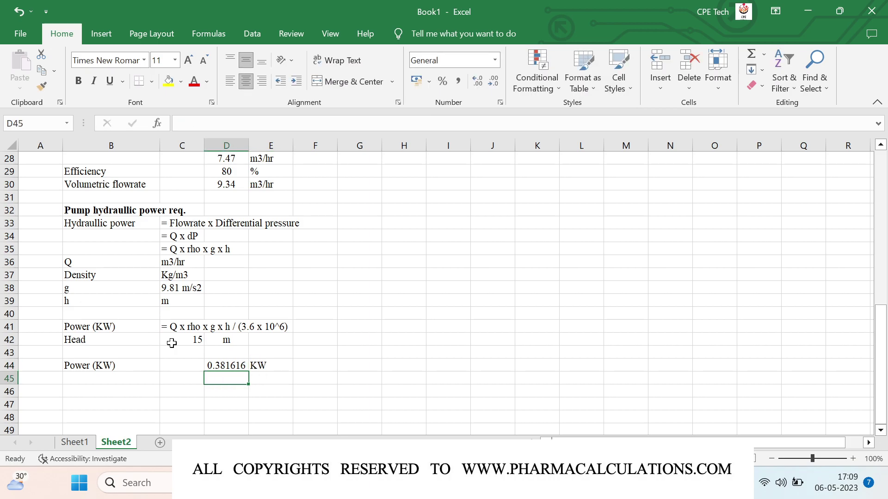
click(210, 364)
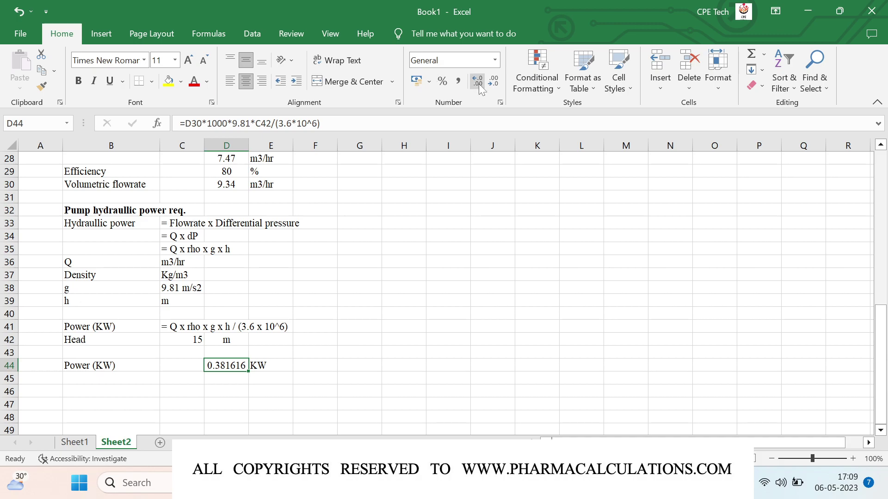
click(494, 84)
click(494, 84)
click(494, 84)
click(495, 85)
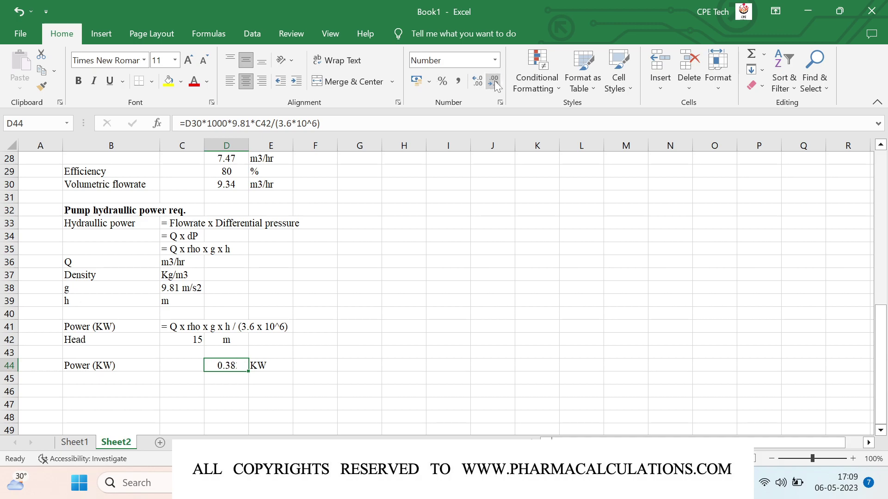
key(Return)
key(Left)
key(Left)
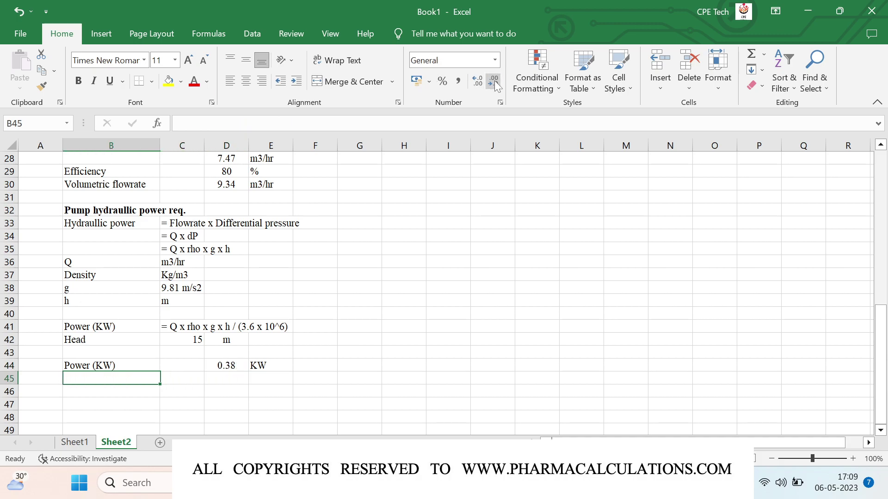
- Add an Efficiency row with value 75 and unit %
text(Efficiency)
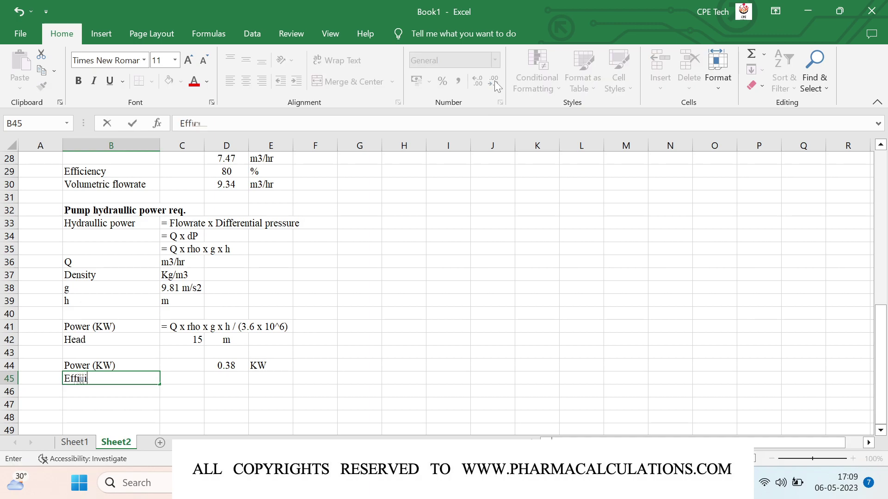
key(Tab)
key(Tab)
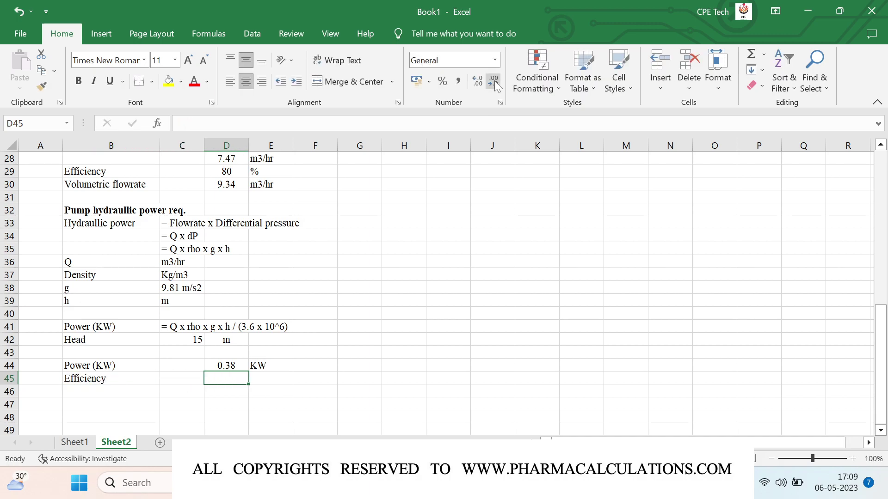
text(75)
key(Tab)
text(%)
key(Return)
key(Left)
key(Left)
key(Left)
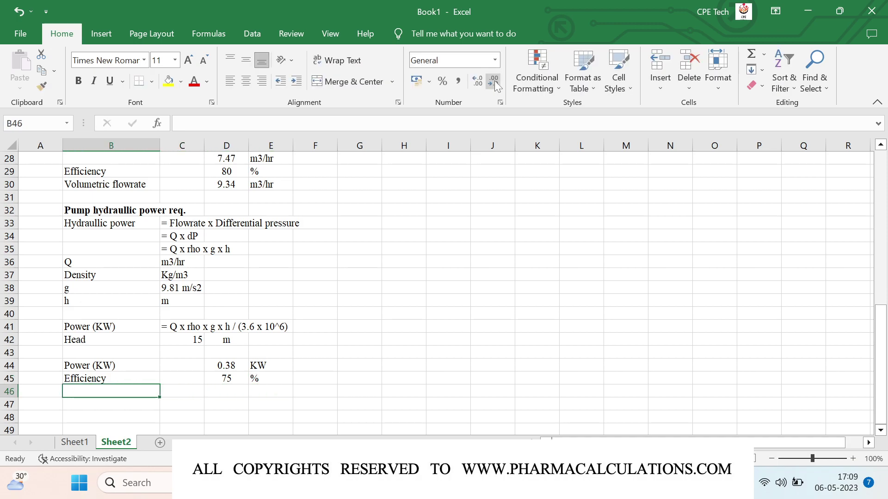
- Compute 'Actual power req.' as =D44/(D45/100) in KW, displayed as 0.51
text(P)
key(BackSpace)
key(BackSpace)
text(A)
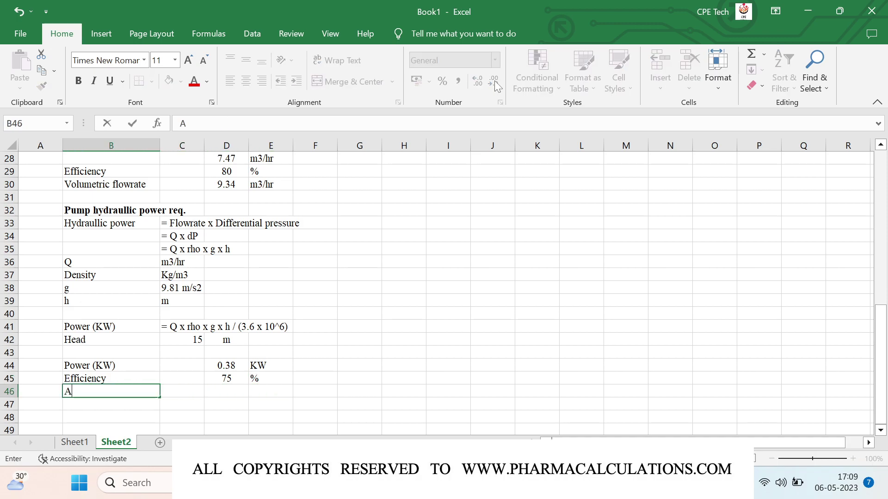
text(ctual power)
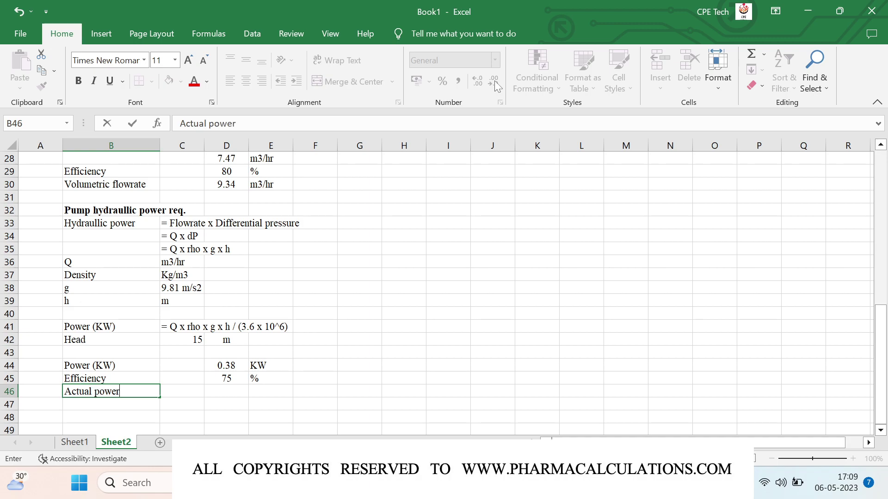
text( req.)
key(Right)
key(Right)
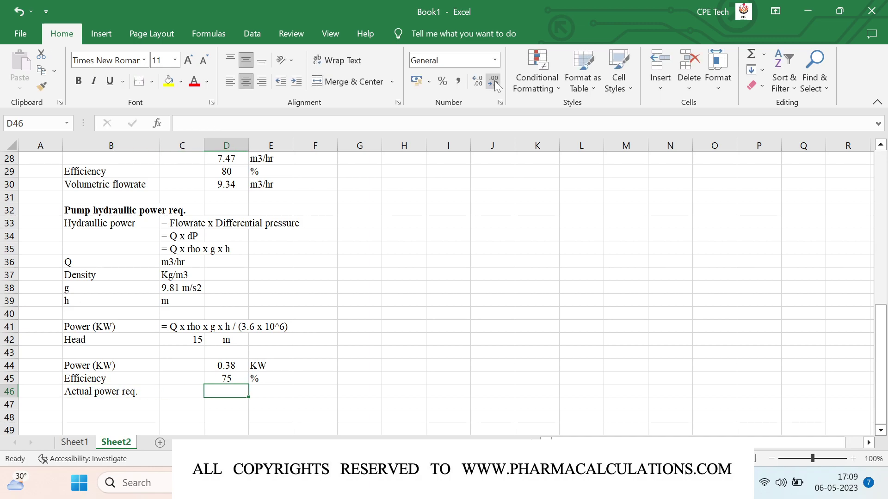
text(=)
key(Up)
key(Up)
text(/()
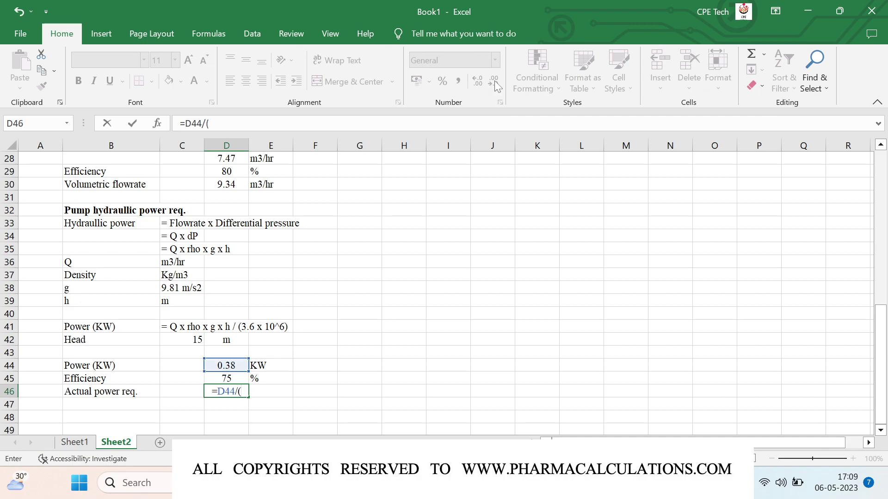
key(Up)
text(/100))
key(Return)
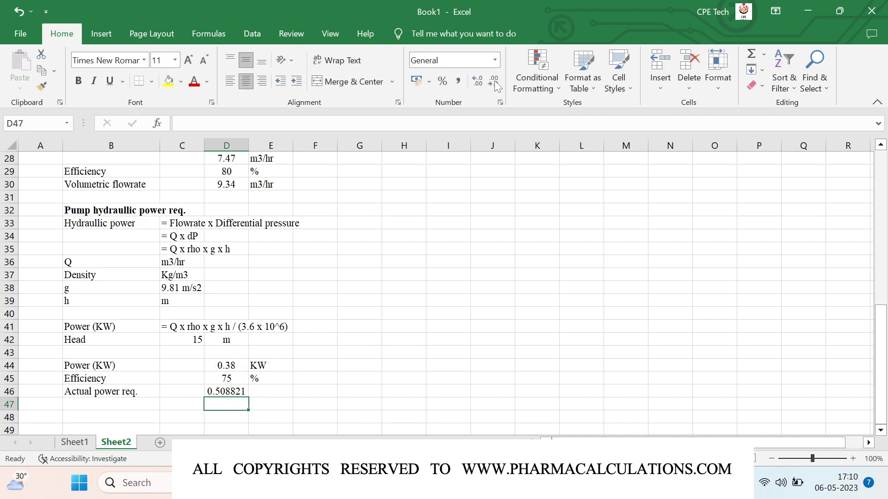
key(Up)
key(Right)
text(KW)
key(Return)
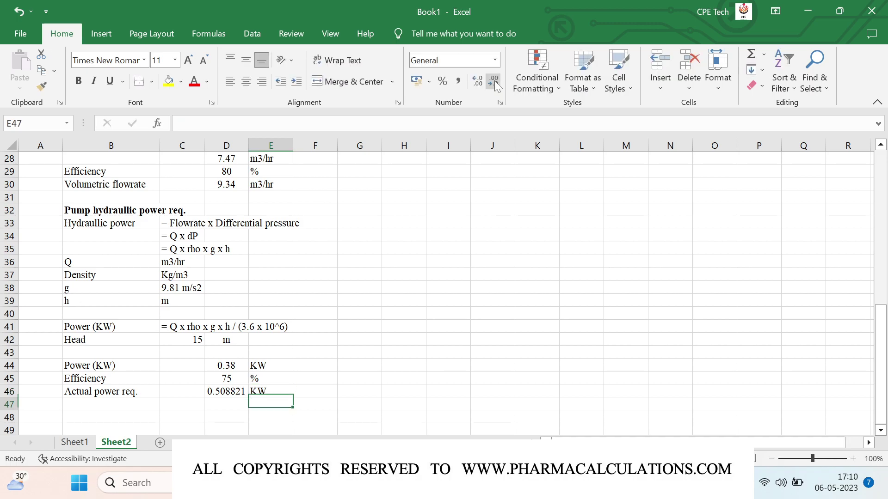
key(Up)
key(Left)
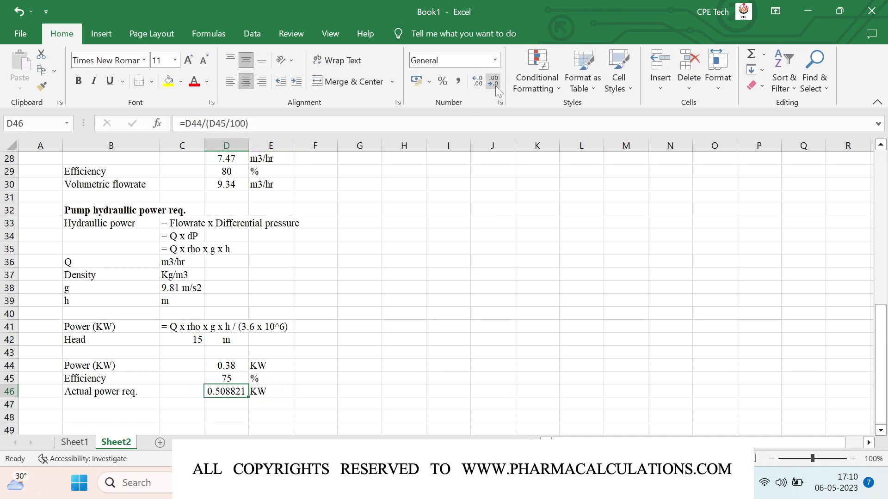
click(495, 85)
click(495, 85)
click(495, 85)
click(495, 84)
key(Down)
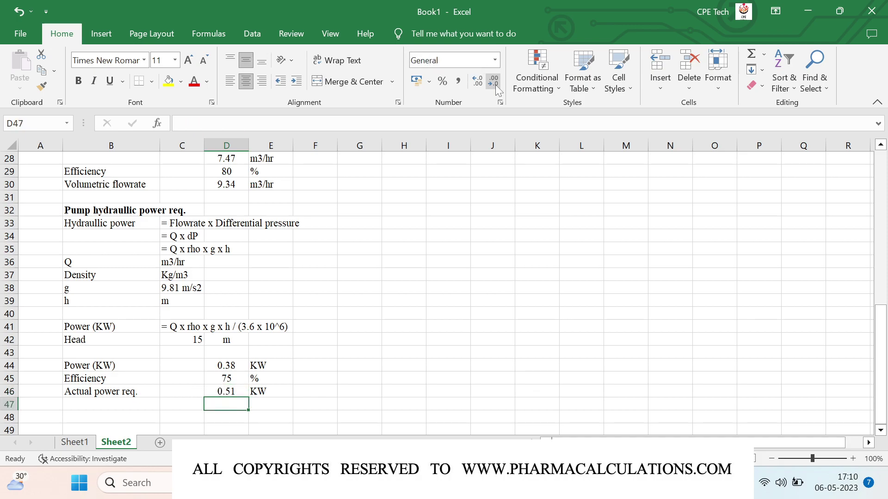
- Convert the actual power in D46 to horsepower in D47, labelled hp and shown as 0.68
text(=)
key(Up)
text(/0.7)
text(5)
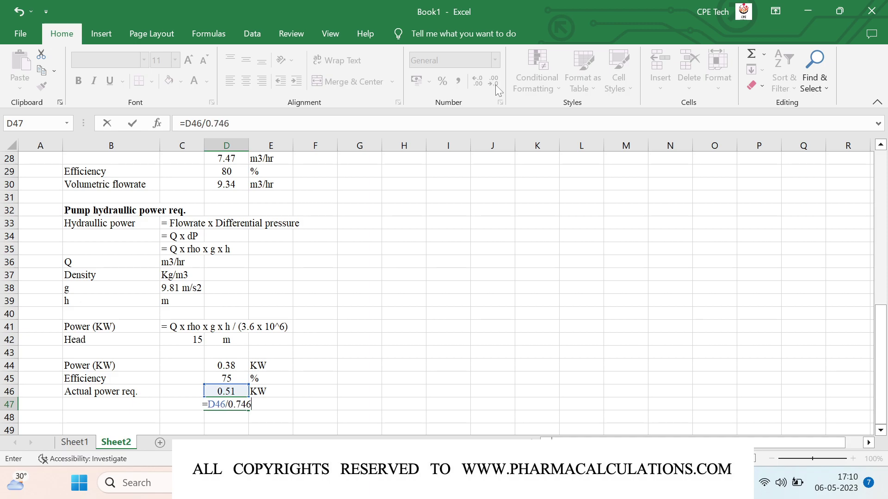
key(Tab)
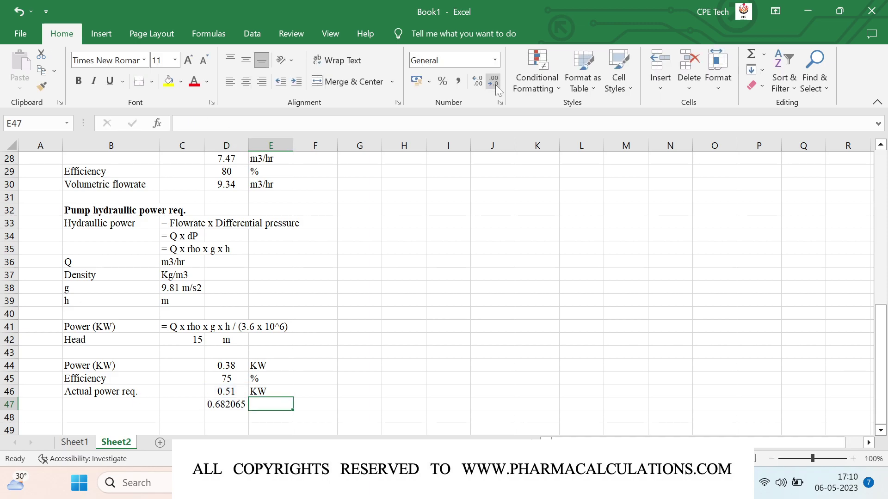
text(hp)
key(Return)
key(Up)
key(Left)
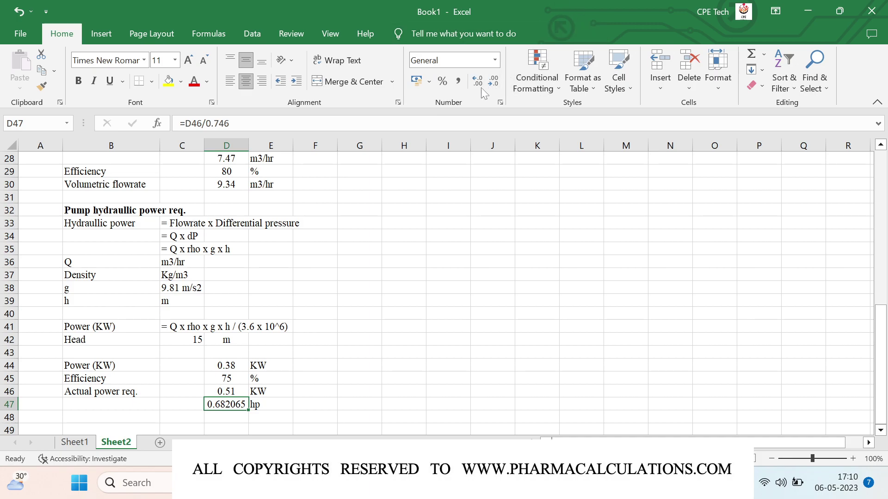
click(489, 85)
click(489, 85)
click(489, 85)
click(489, 85)
- Type the contact e-mail address into cell H24
scroll(297, 231, up, 9)
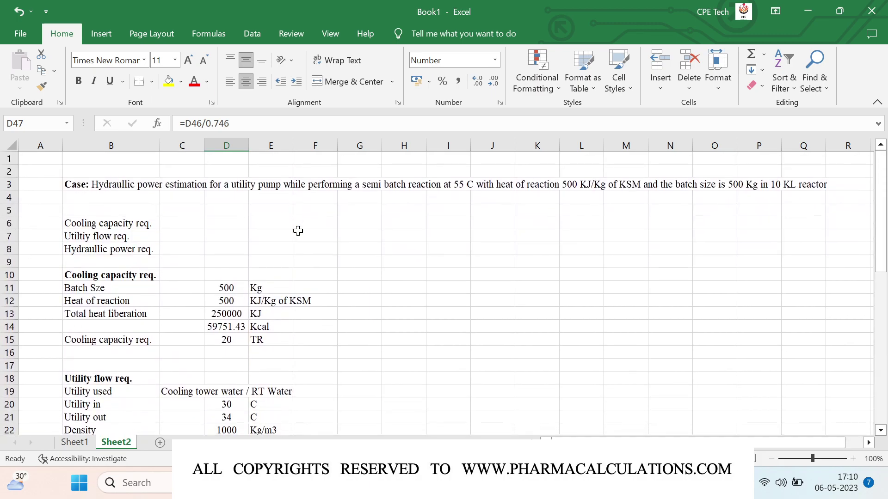
scroll(298, 231, down, 4)
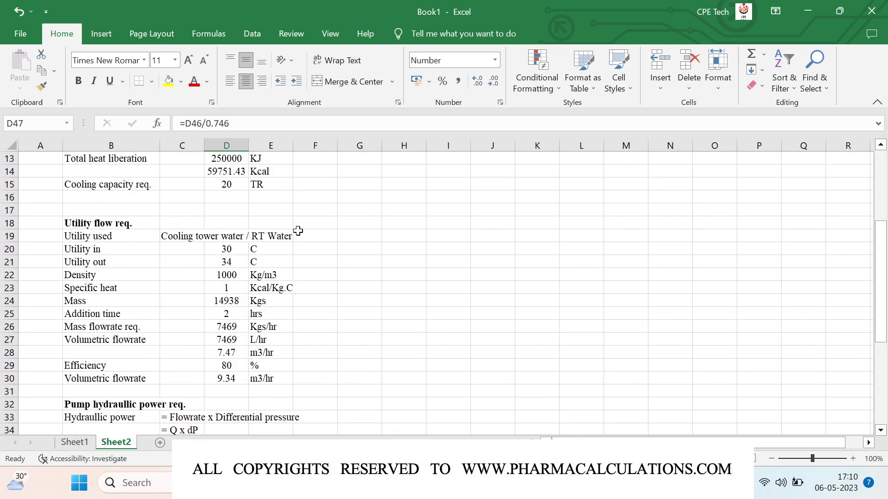
scroll(298, 231, down, 2)
click(406, 245)
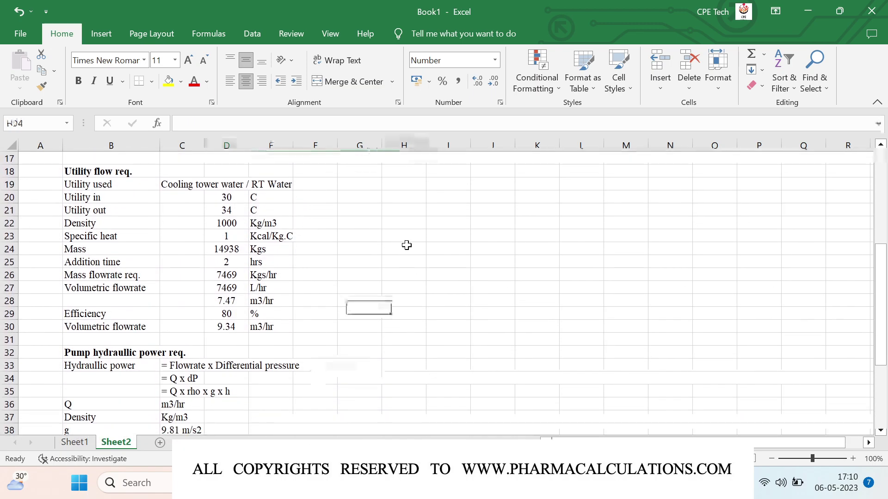
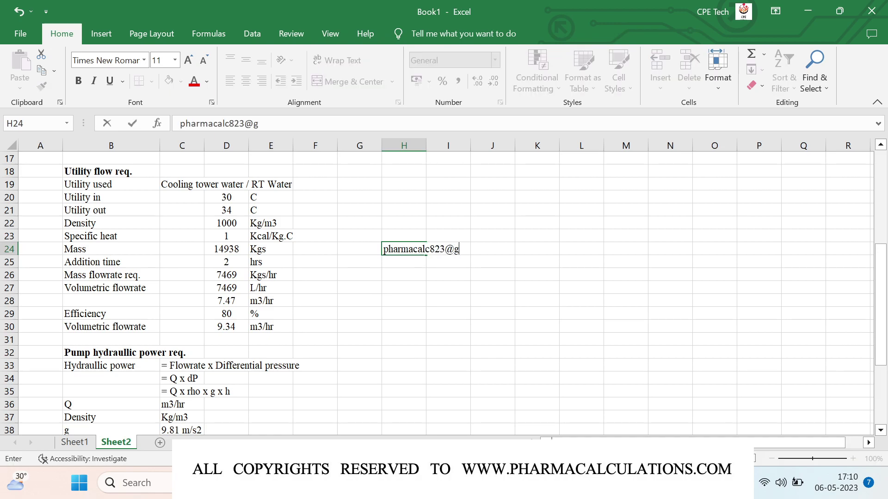
key(Return)
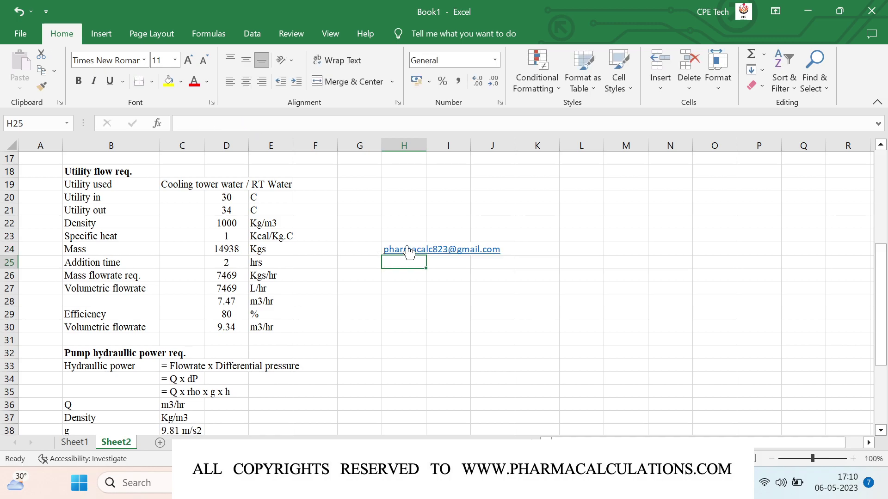
click(403, 291)
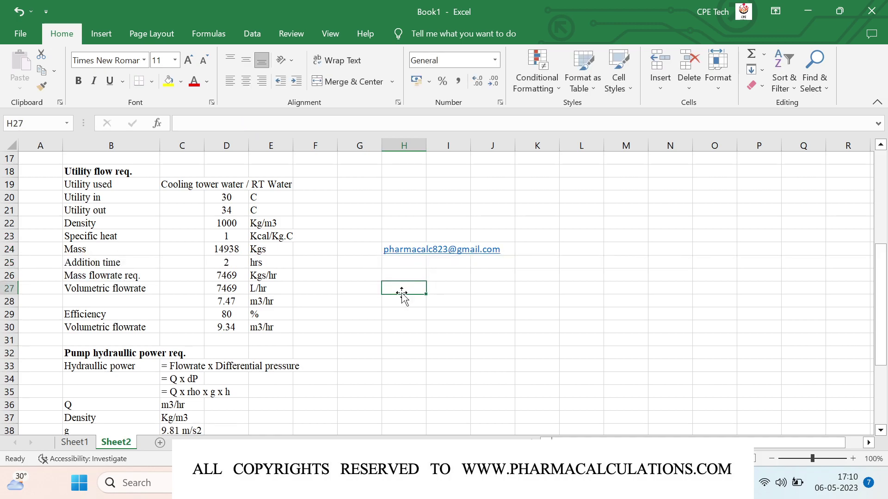